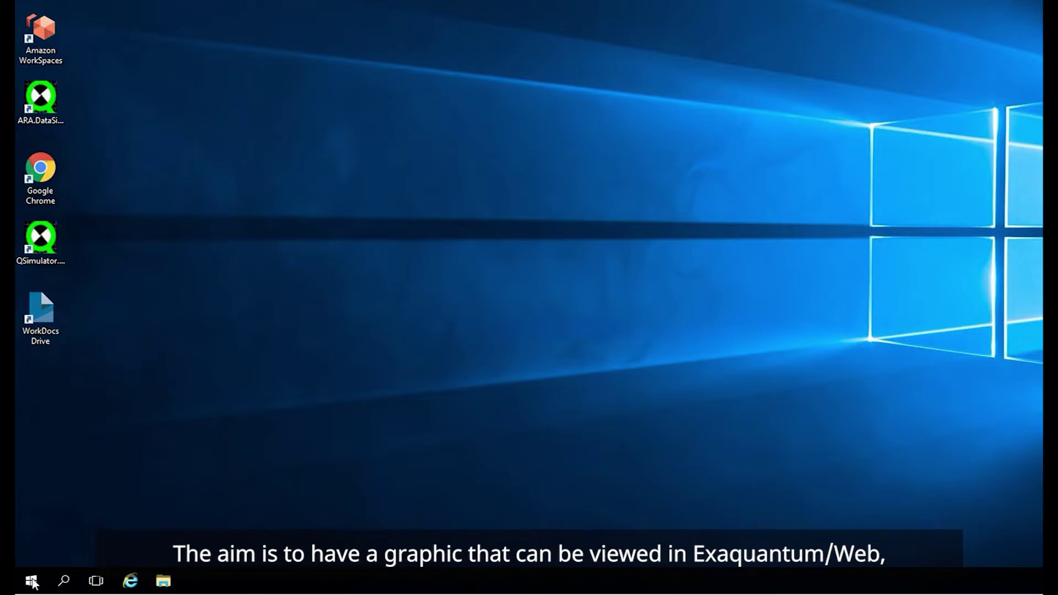
- Launch Graphics Editor from the Exaquantum Start menu group and reach the File > Import submenu
left_click(31, 581)
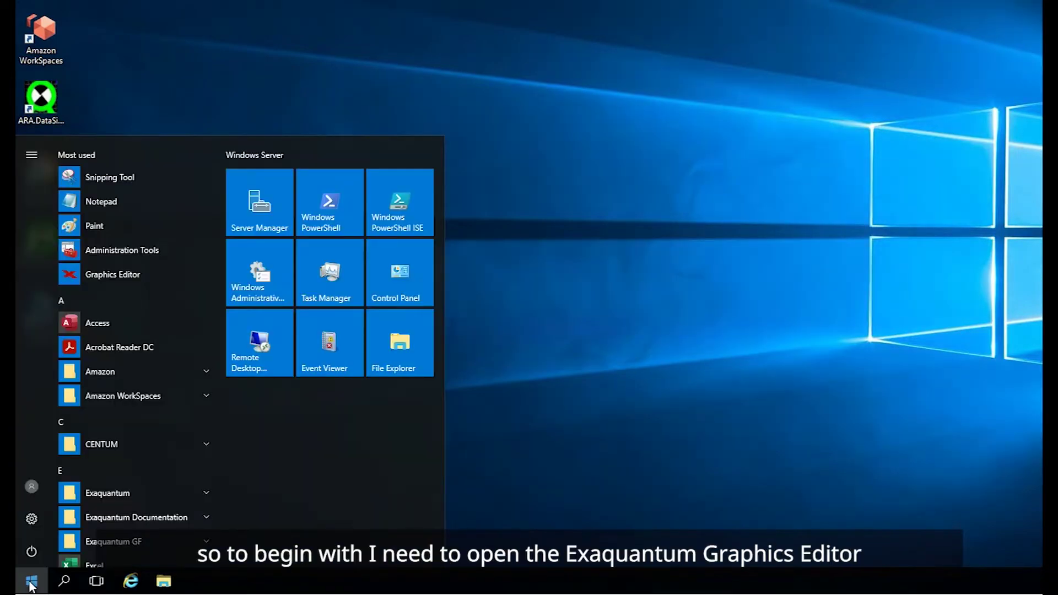
left_click(201, 492)
scroll(220, 527, "down", 6)
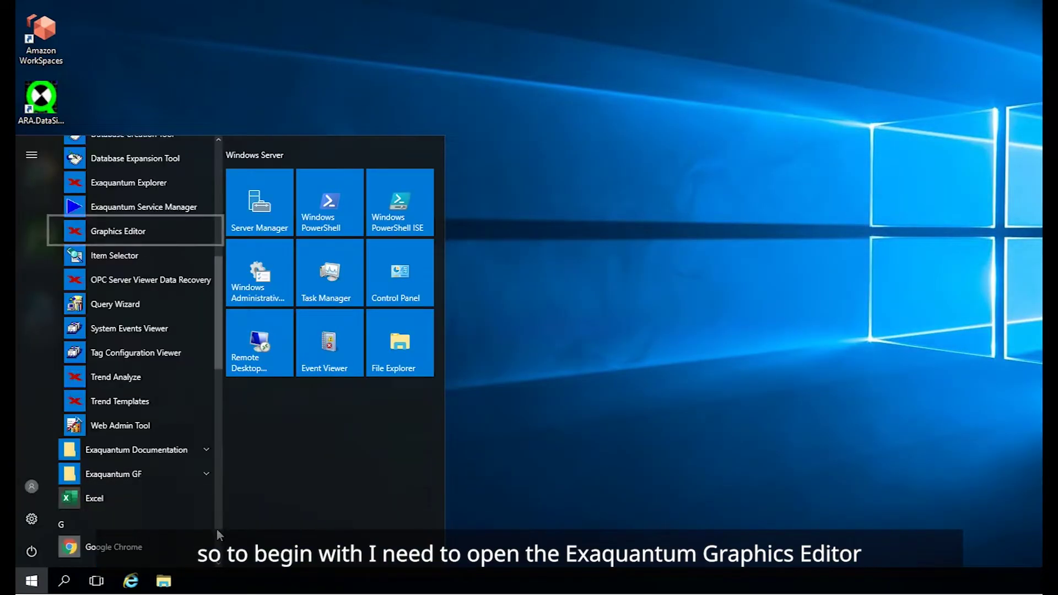
left_click(113, 233)
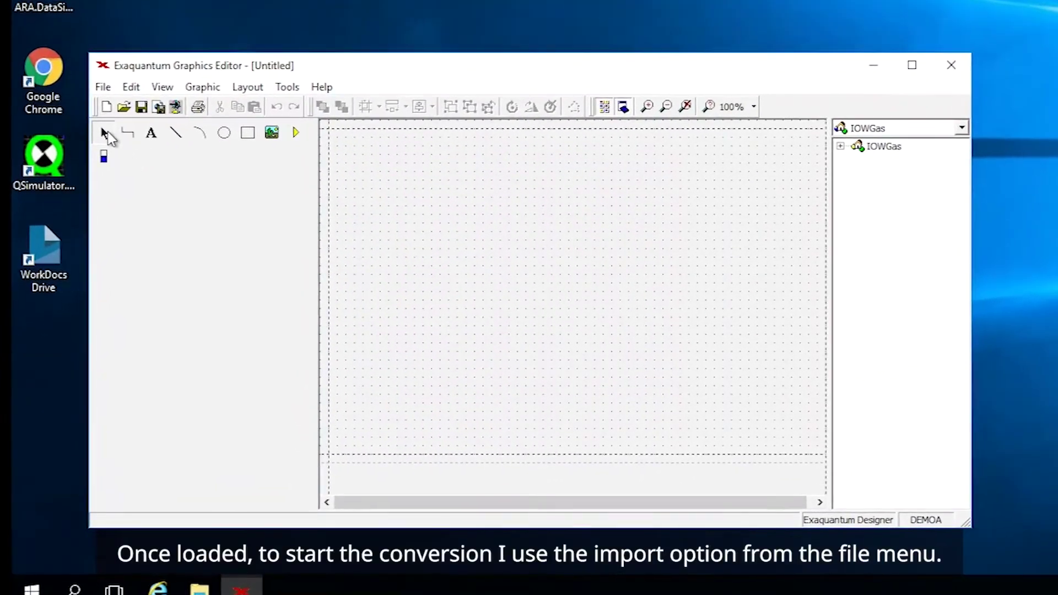
left_click(102, 86)
mouse_move(152, 152)
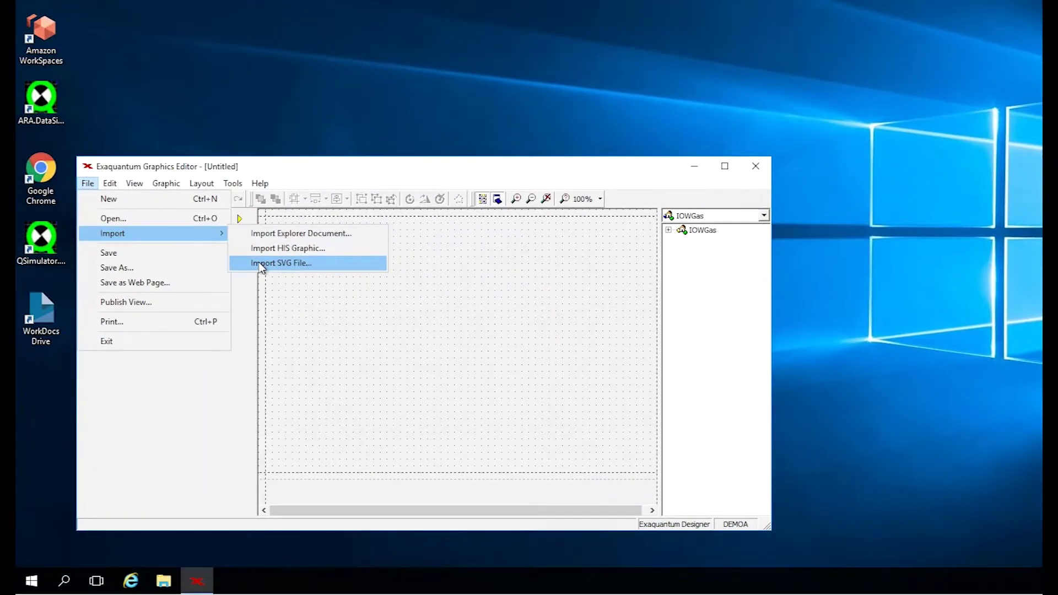
- Start Import SVG File and choose C:\Workbooks\Converted Files\DISTILGR.svg as the file to import
left_click(261, 265)
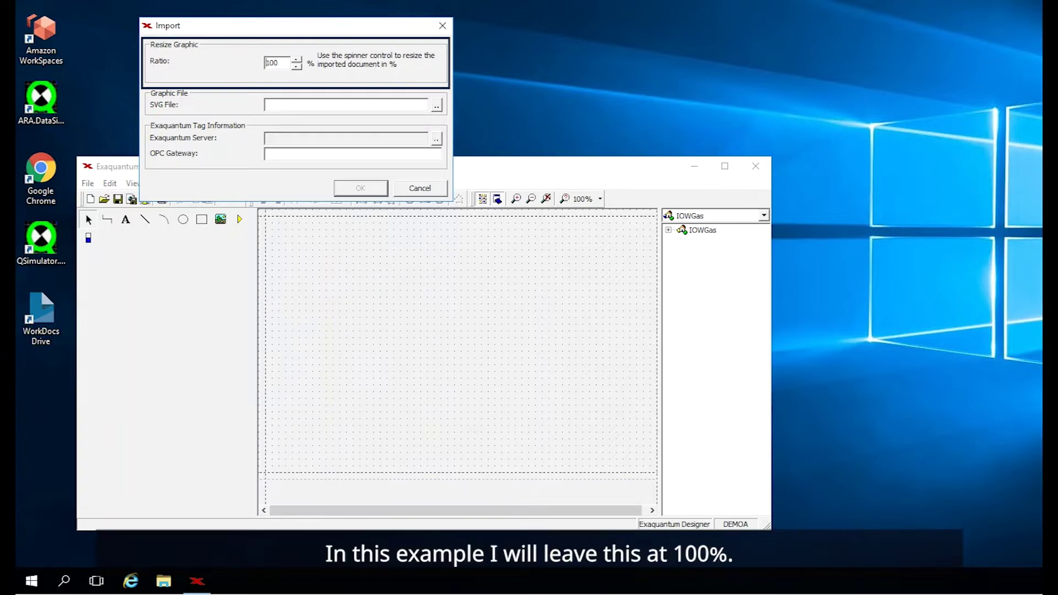
left_click(437, 105)
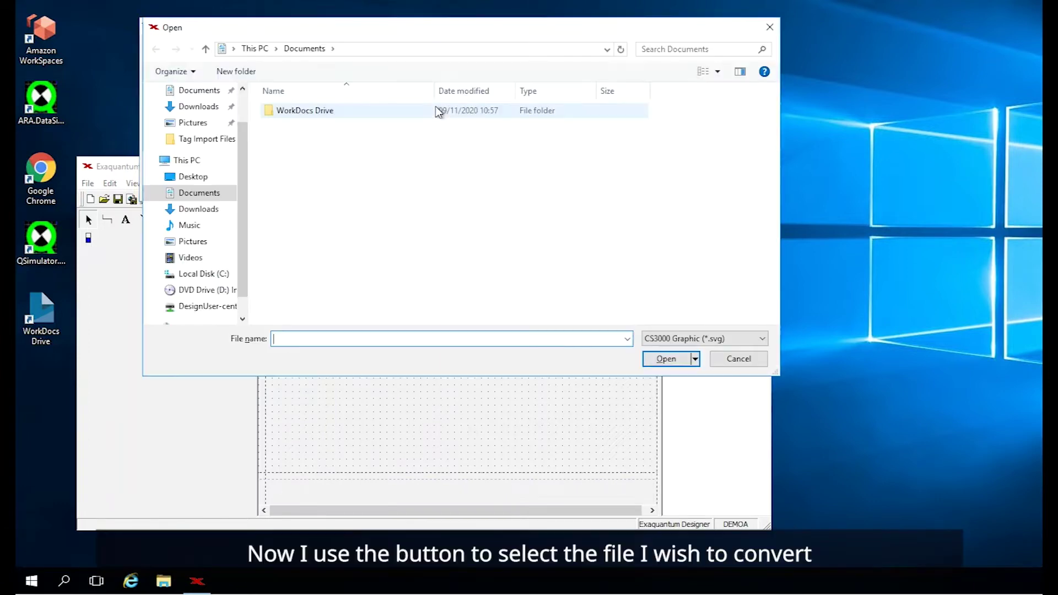
left_click(223, 273)
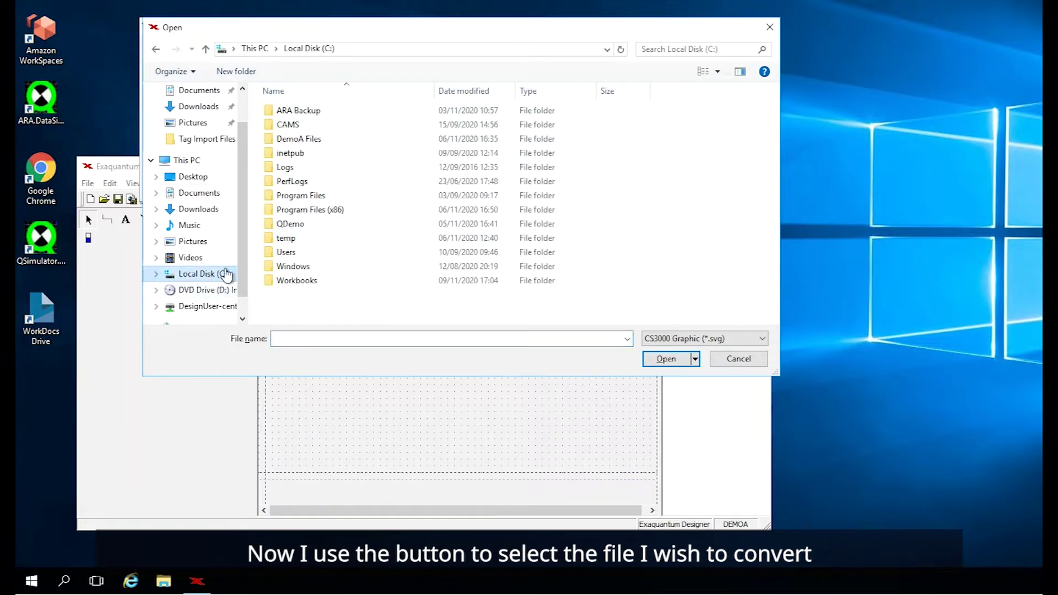
double_click(300, 281)
double_click(315, 109)
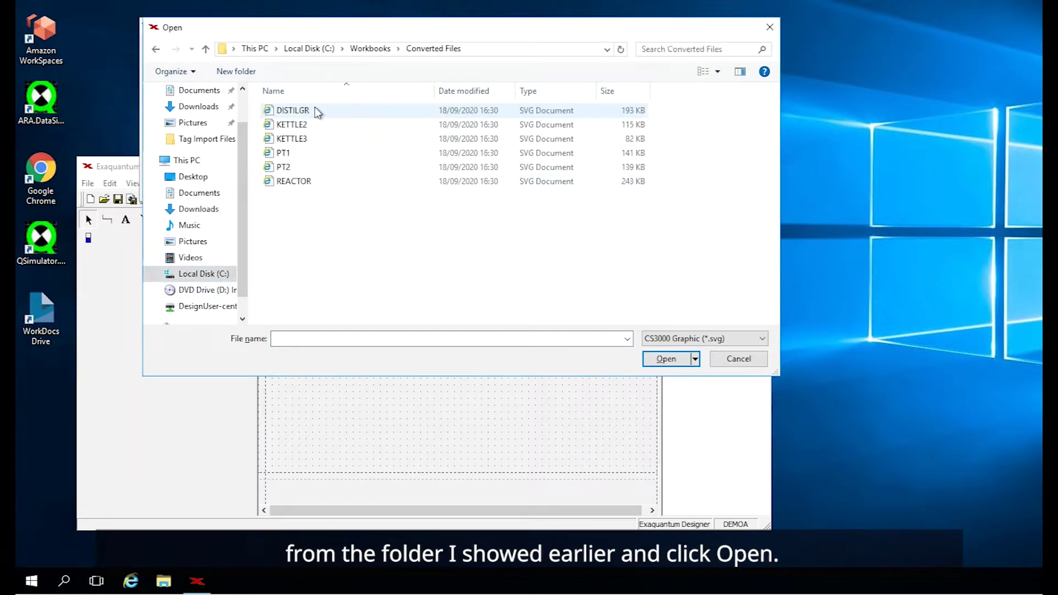
left_click(316, 110)
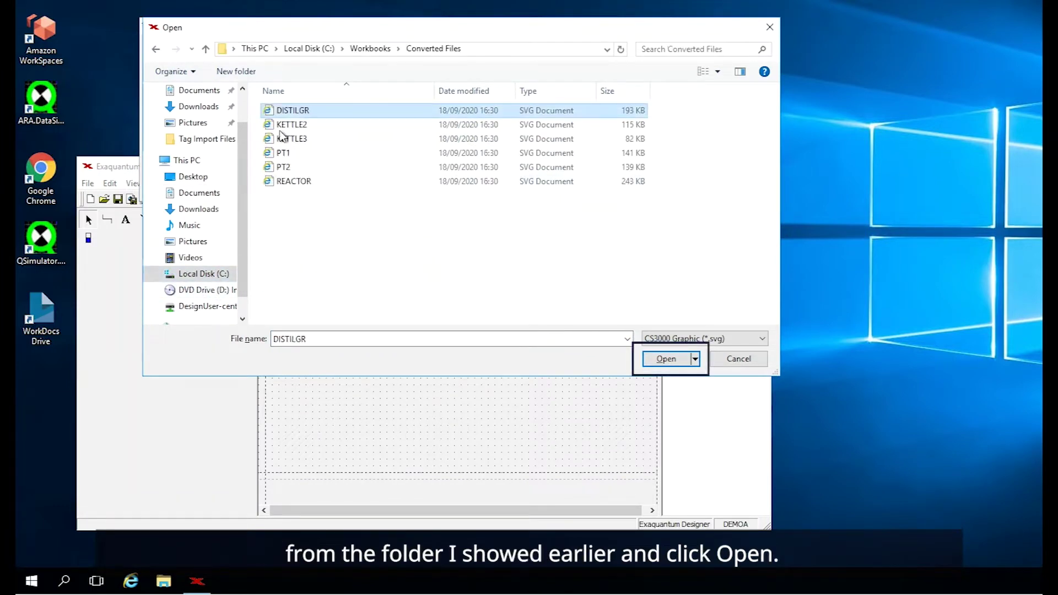
left_click(664, 359)
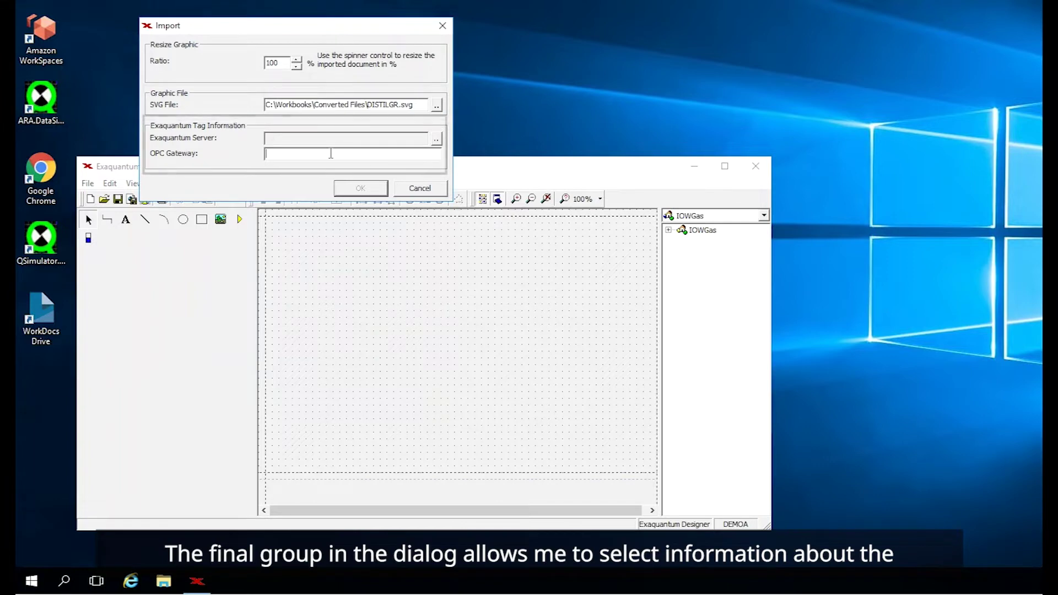
- Enter HIS0162 as the OPC Gateway and run the DISTILGR.svg import
type("HIS0162")
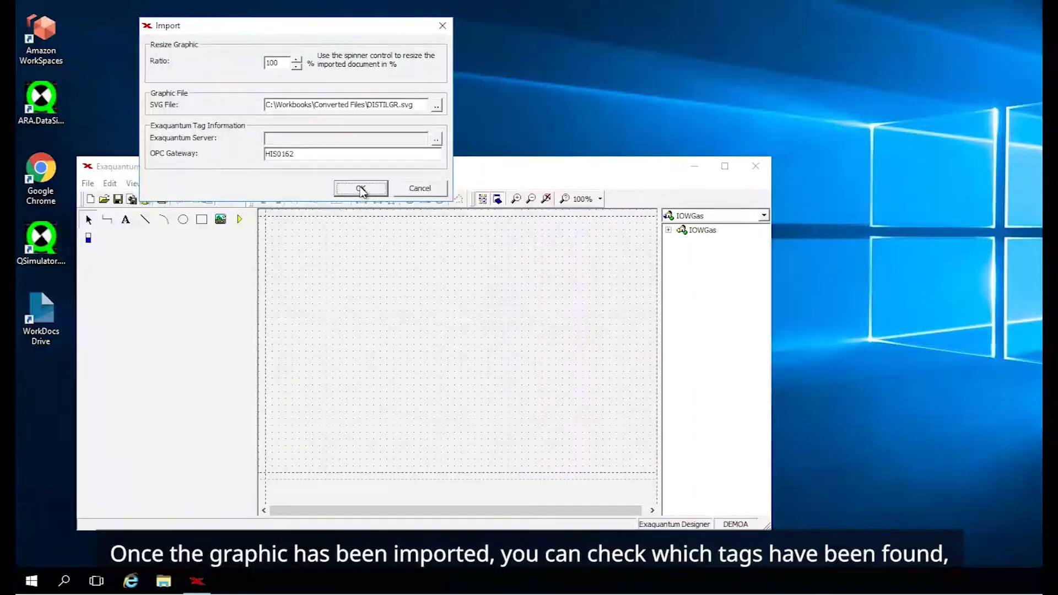
left_click(361, 189)
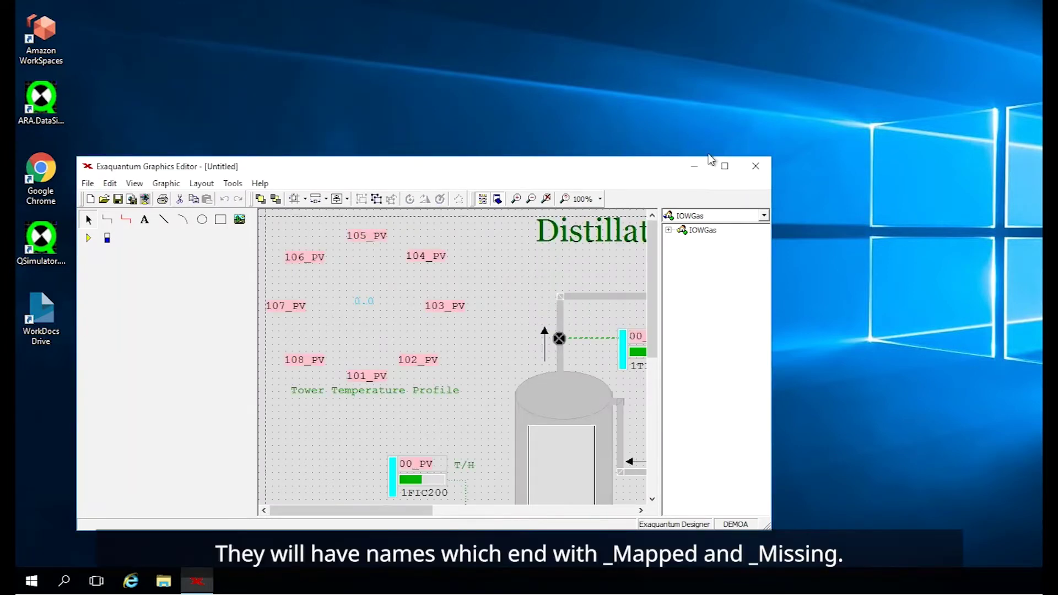
- Maximize the Graphics Editor window to show the imported Distillation Column graphic
left_click(725, 167)
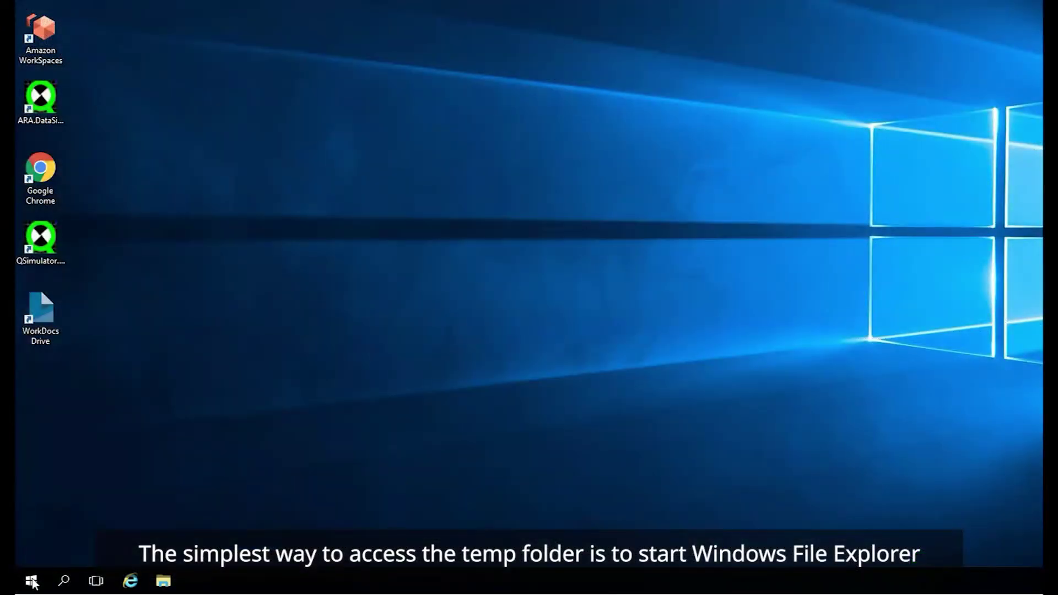
- Go to the %Temp% folder in File Explorer and review the TAG8968_Mapped tag list
left_click(163, 581)
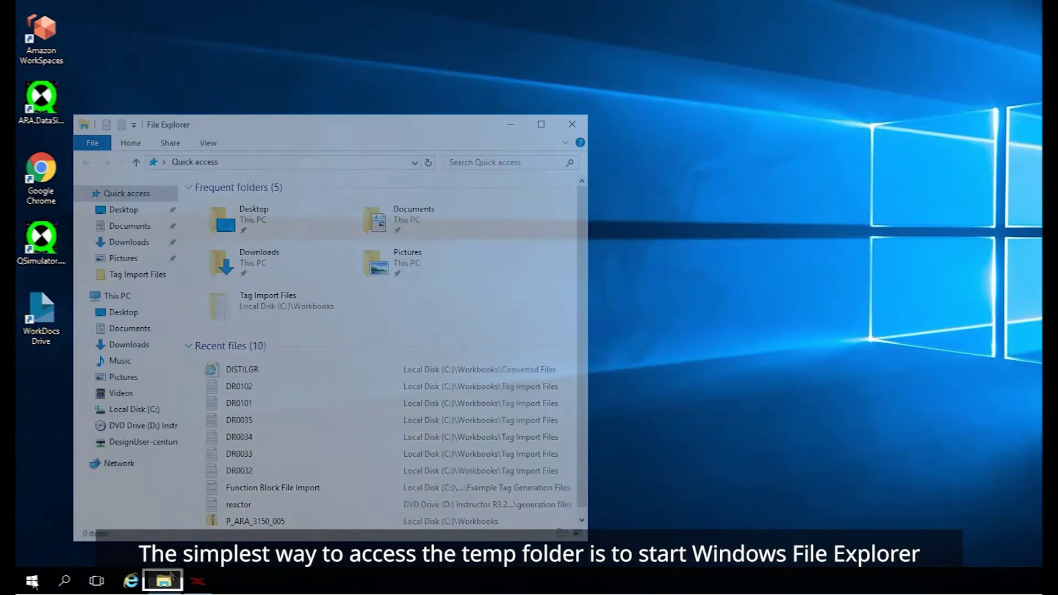
left_click(156, 165)
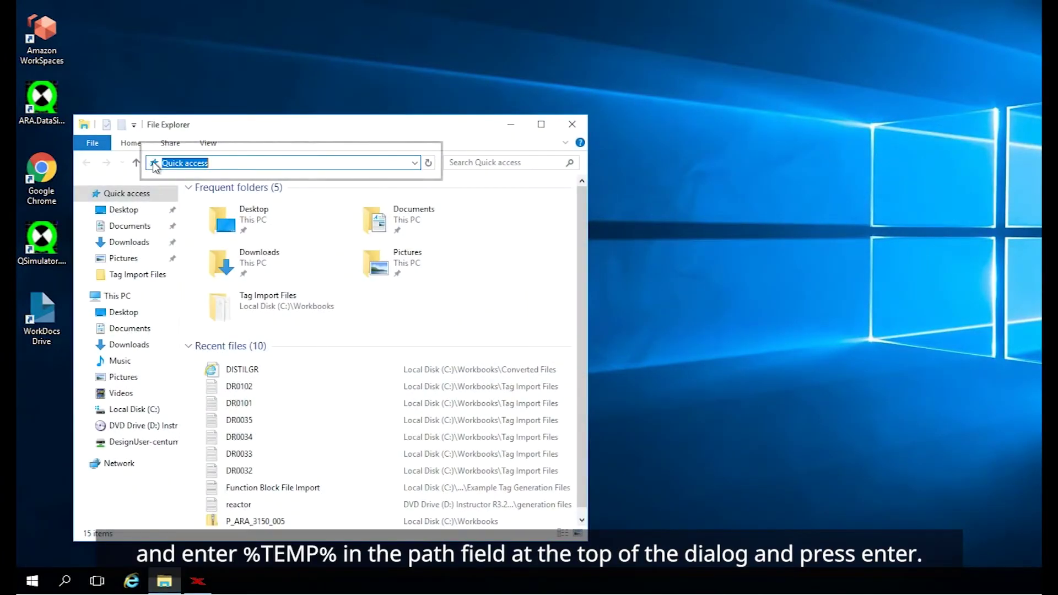
type("%")
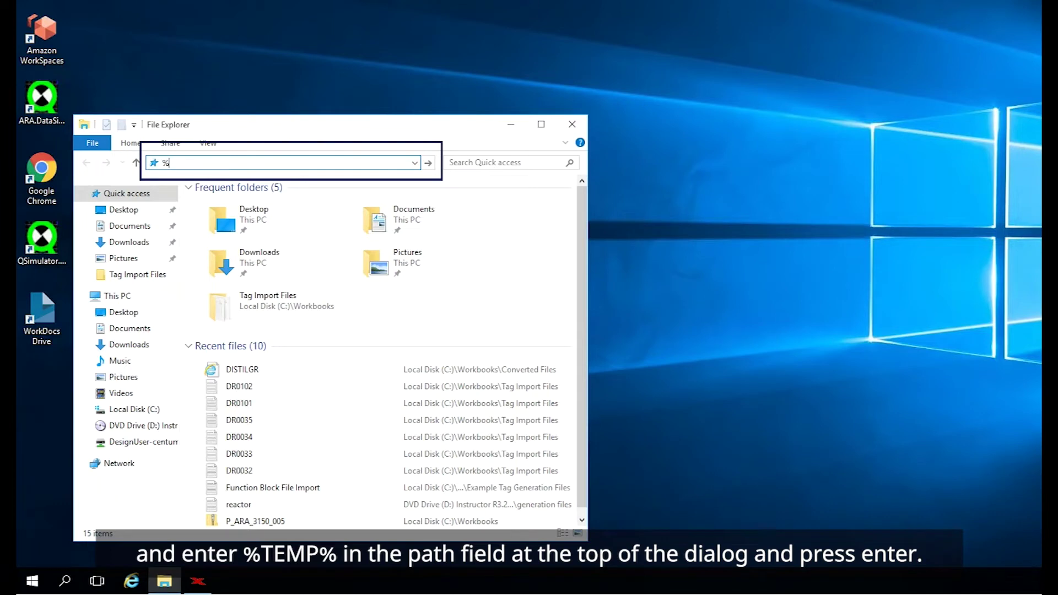
type("Temp%")
key("Return")
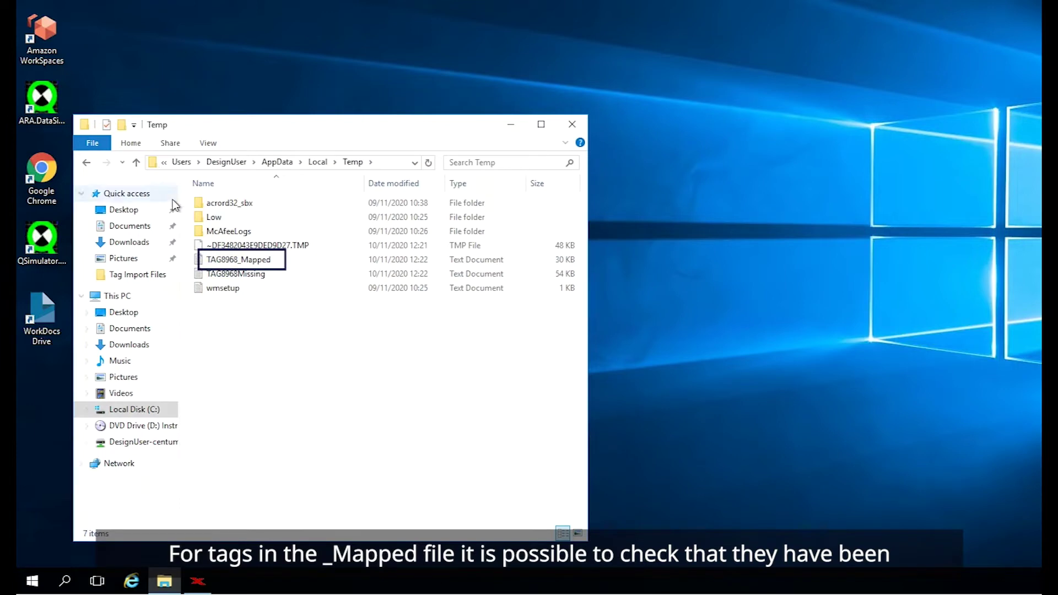
double_click(237, 259)
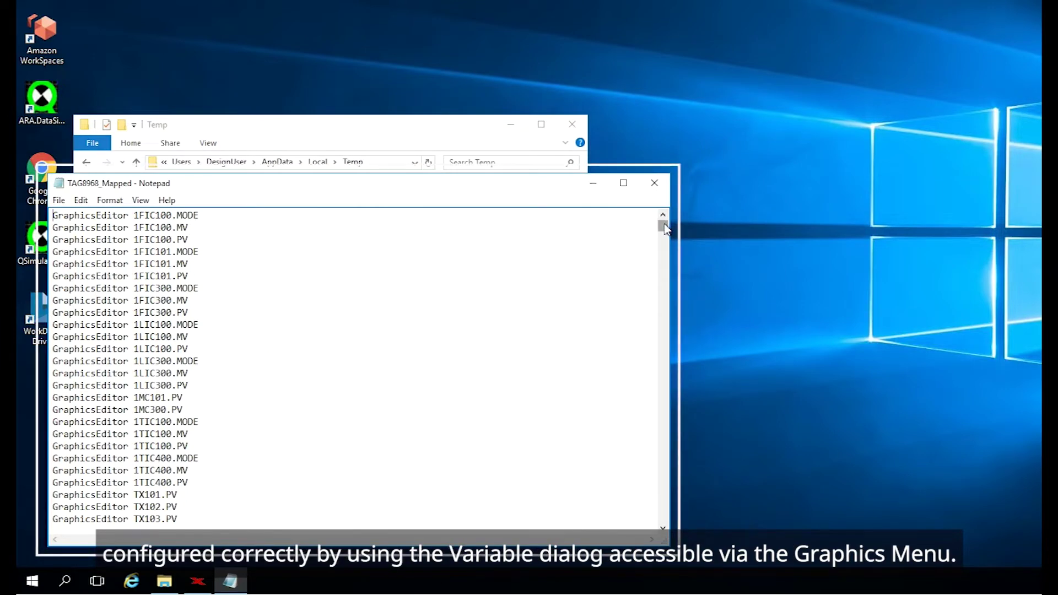
left_click_drag(663, 226, 661, 521)
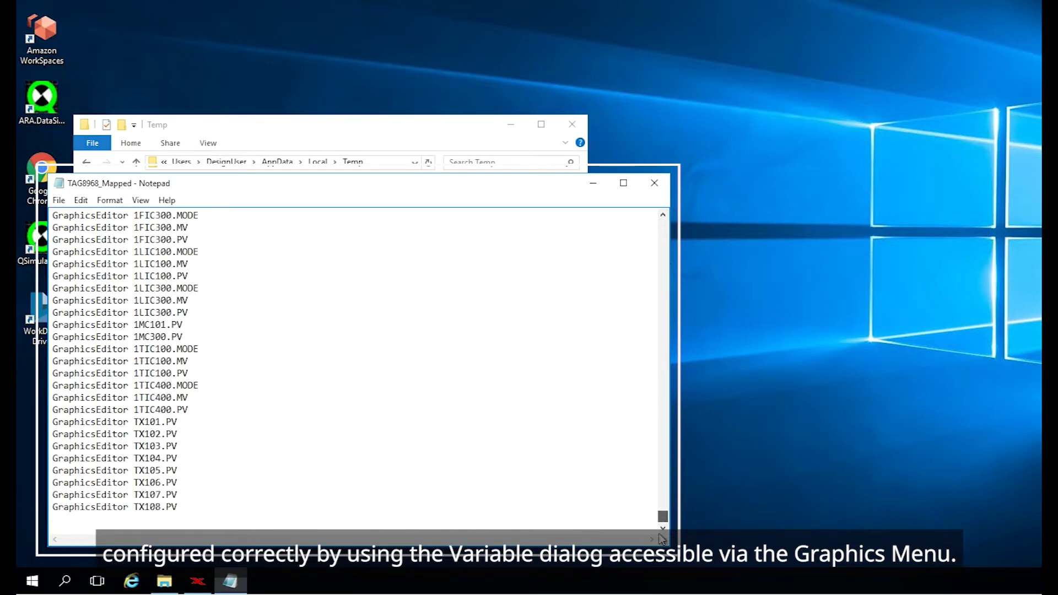
left_click(661, 185)
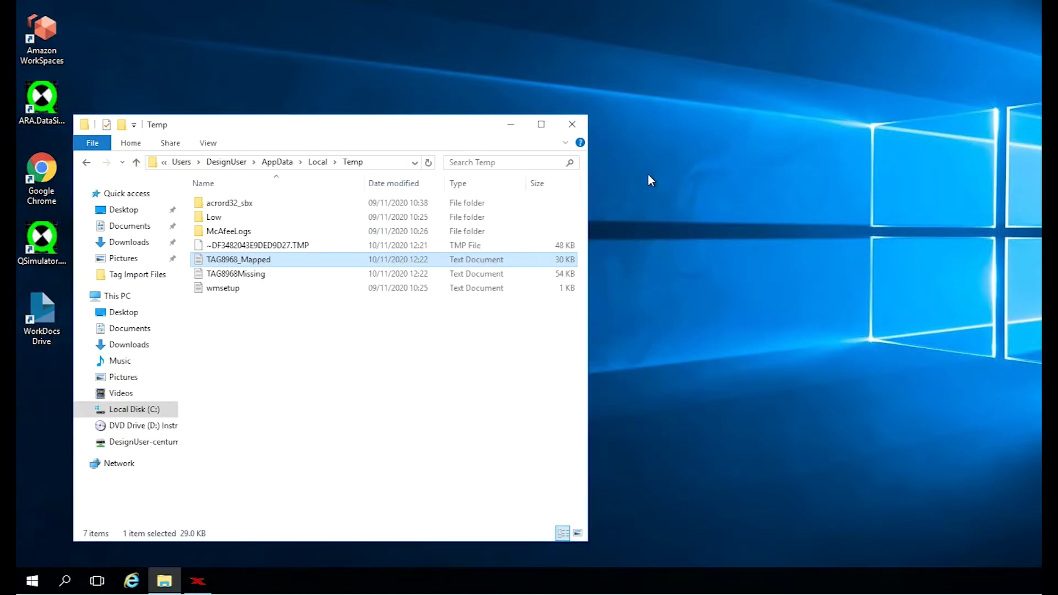
- Open the TAG8968Missing tag list from the Temp folder
left_click(229, 278)
left_click(228, 275)
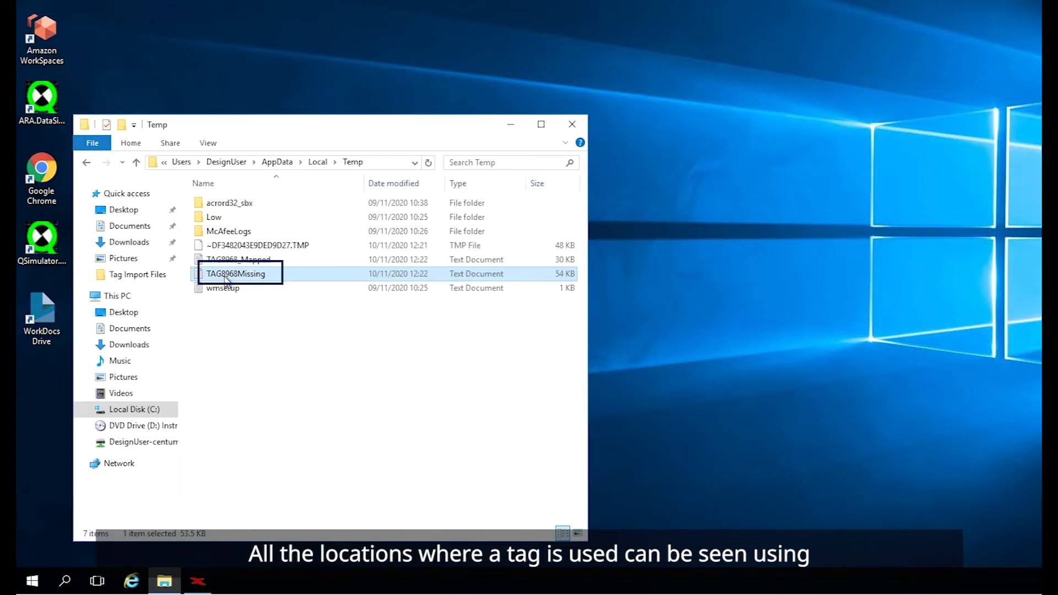
left_click(226, 274)
double_click(201, 279)
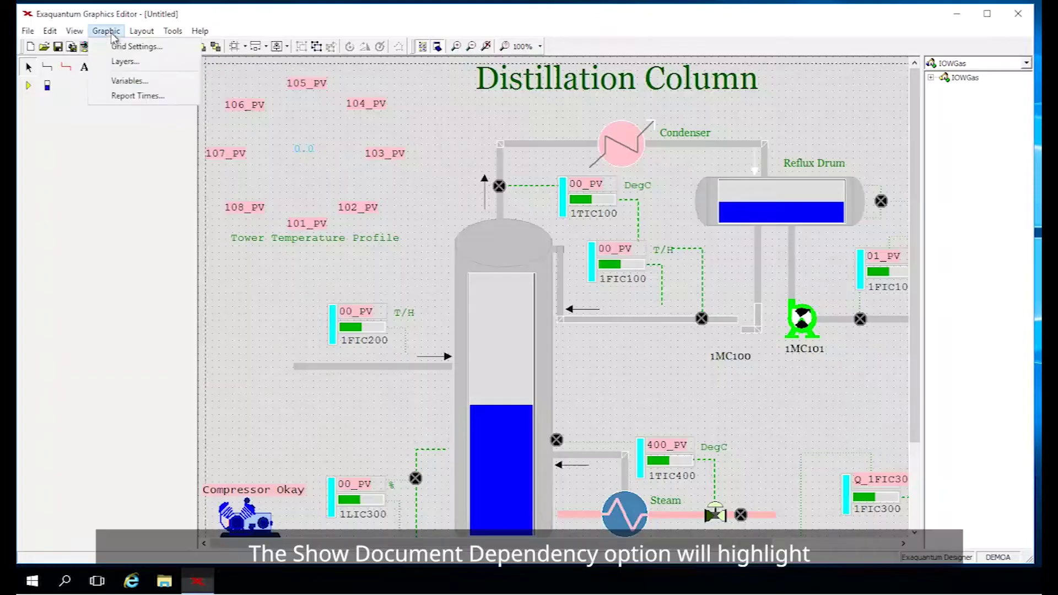
- Open the Variables list and show the diagram dependencies of Q_1FIC100_PV and Q_TX104_PV
left_click(135, 79)
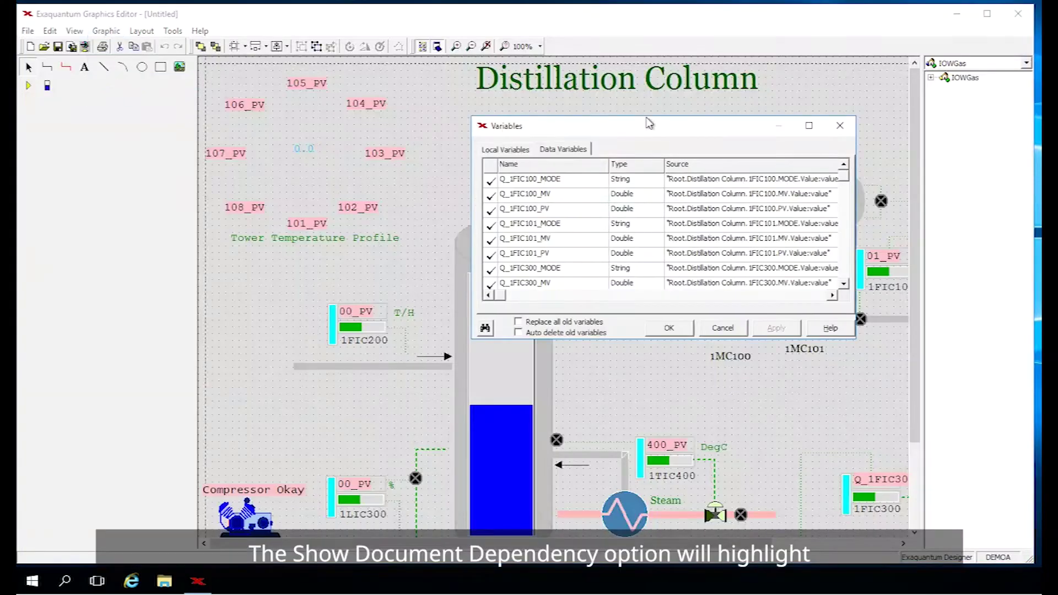
left_click_drag(650, 118, 328, 113)
right_click(218, 185)
left_click(237, 286)
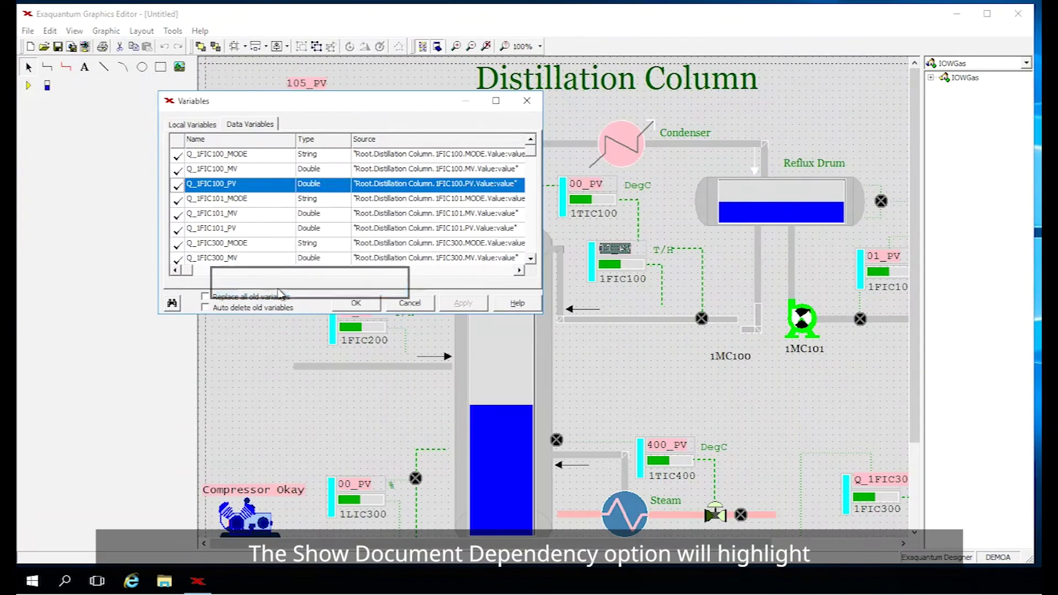
left_click_drag(374, 101, 720, 108)
left_click_drag(875, 165, 888, 271)
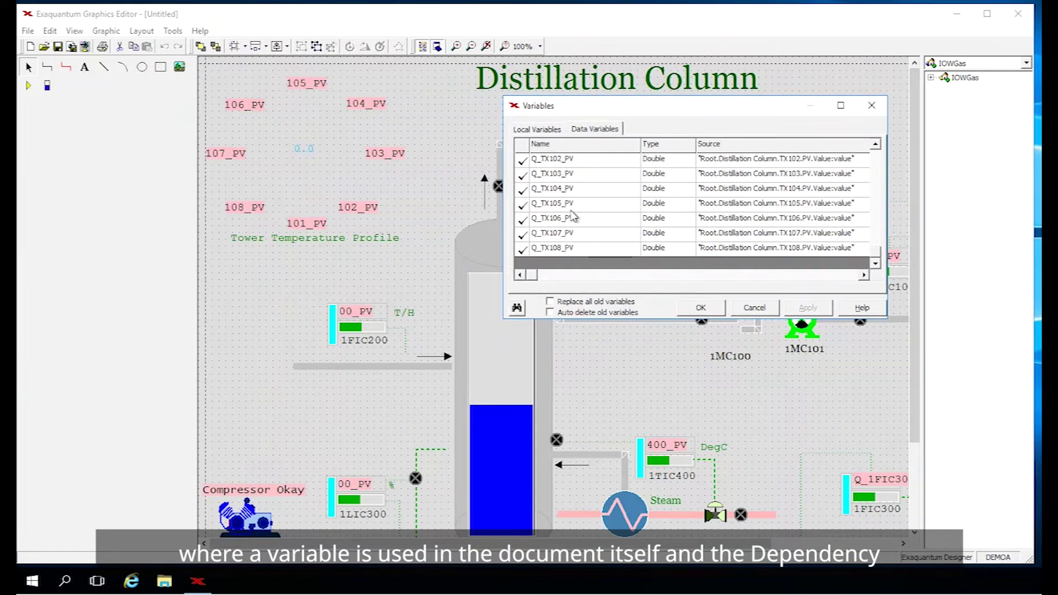
right_click(551, 194)
left_click(606, 294)
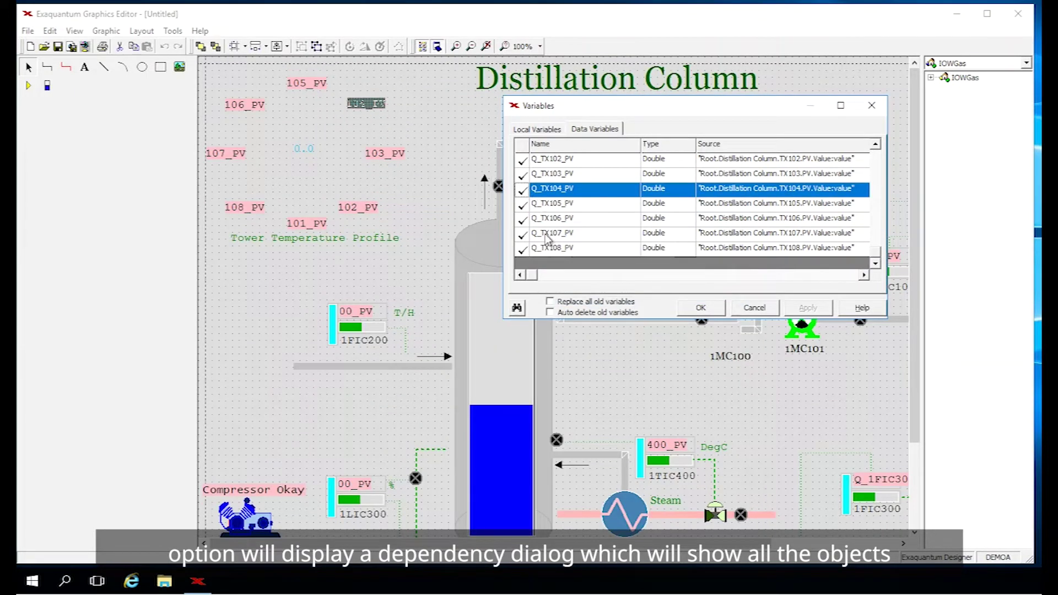
- Select all data variables and view their Dependencies in Report View
left_click(526, 251)
left_click_drag(526, 250, 522, 144)
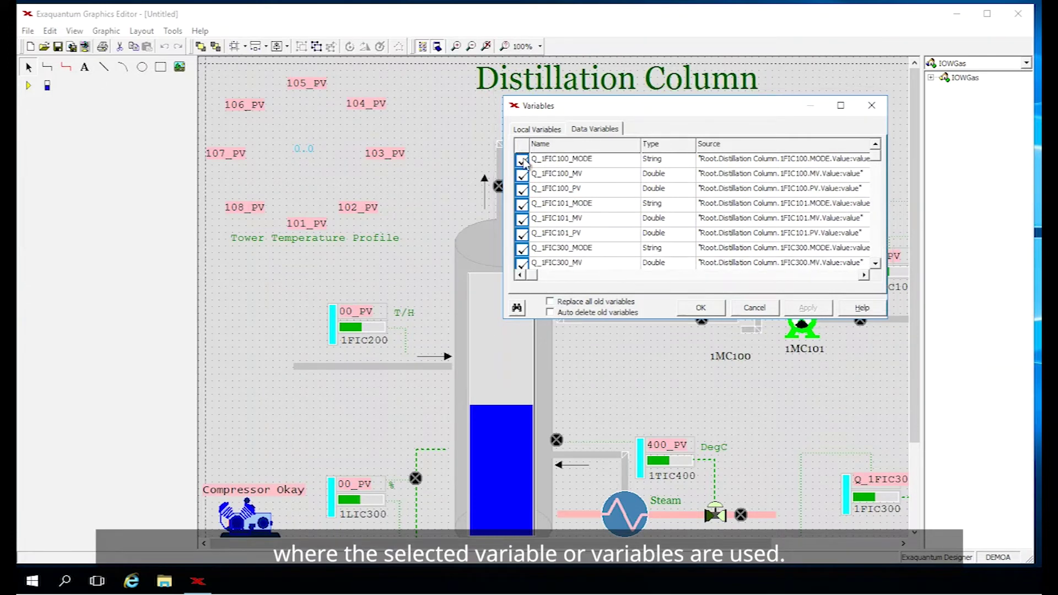
right_click(523, 161)
left_click(586, 251)
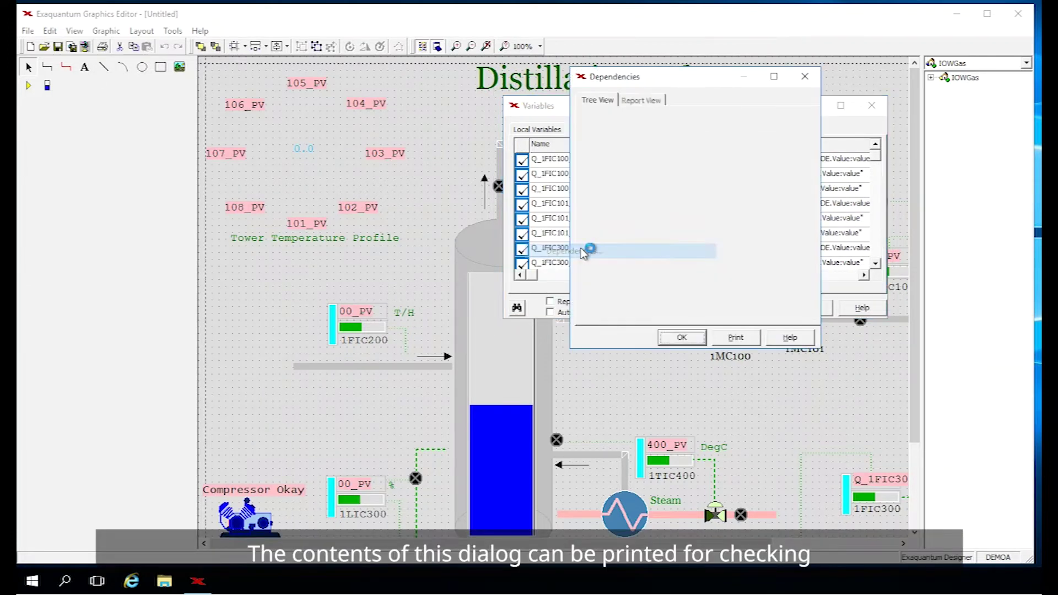
left_click(656, 100)
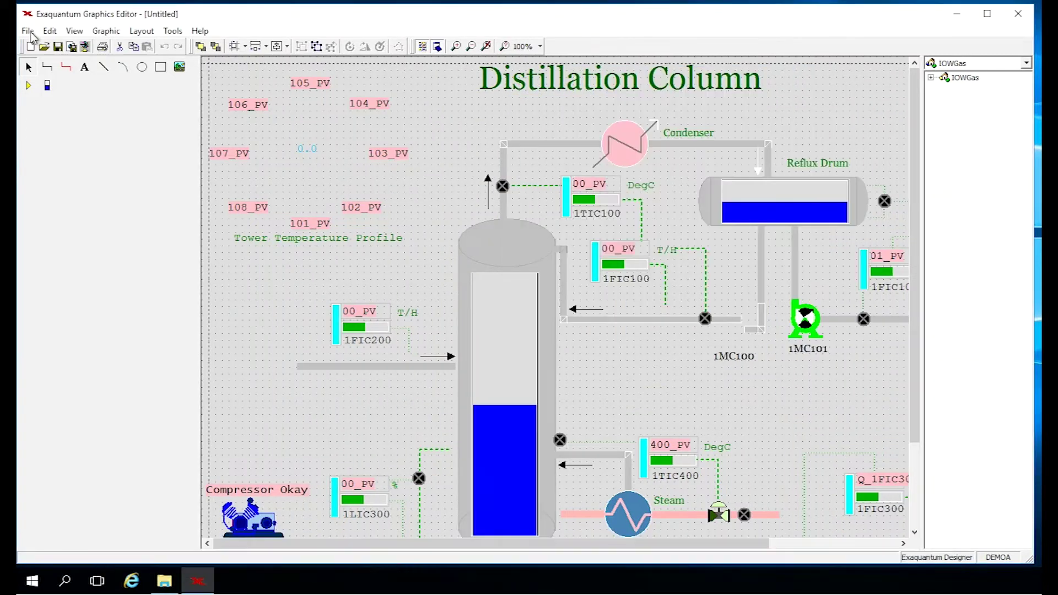
left_click(27, 31)
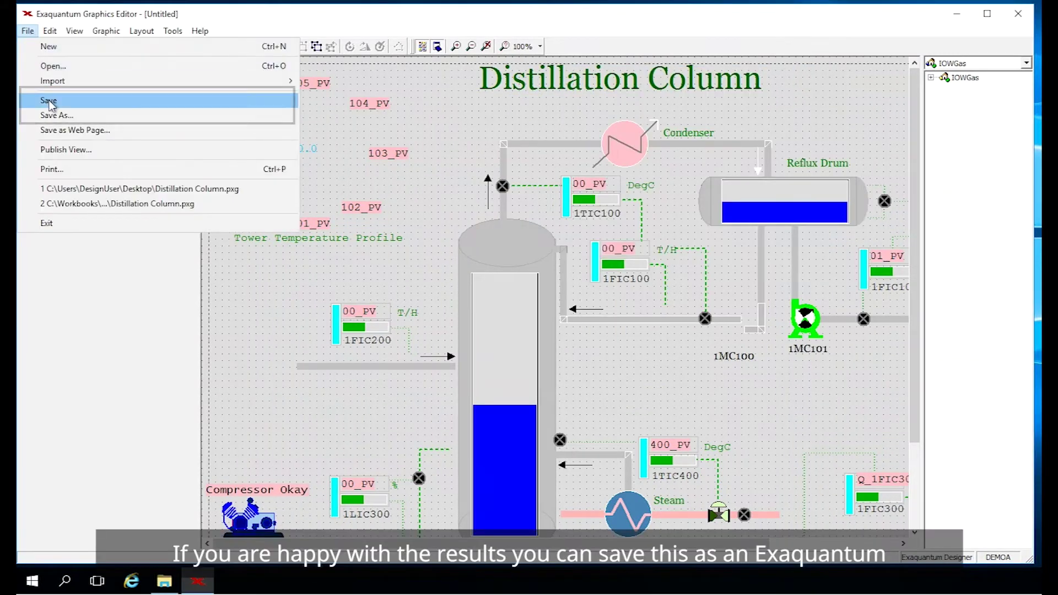
- Save the graphic as Distillation Column.pxg in C:\Workbooks\Converted Files\Exaquantum Graphics
left_click(51, 101)
left_click(561, 224)
left_click(460, 354)
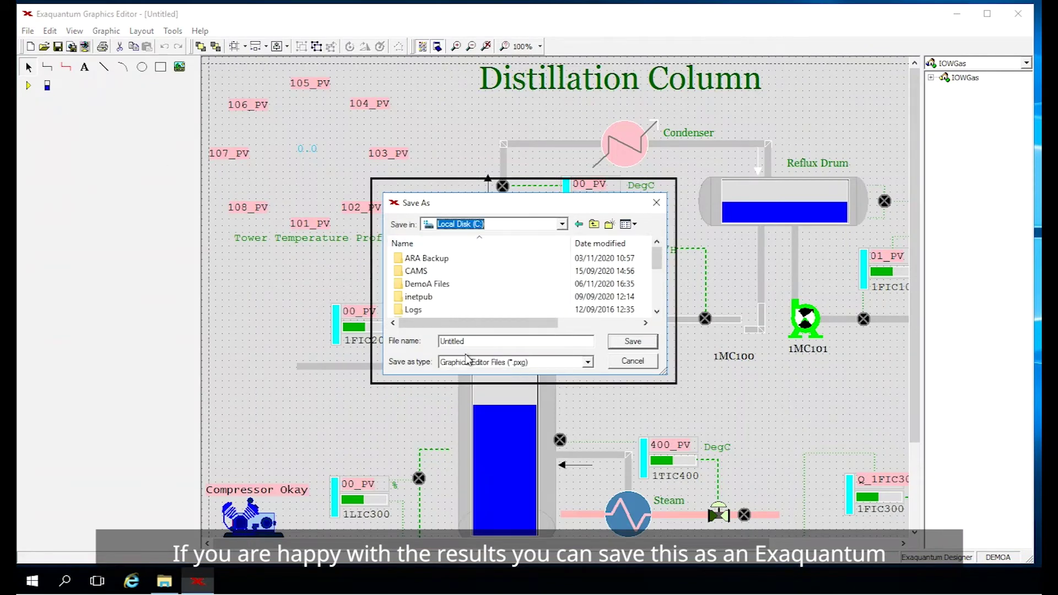
scroll(639, 257, "down", 5)
double_click(472, 309)
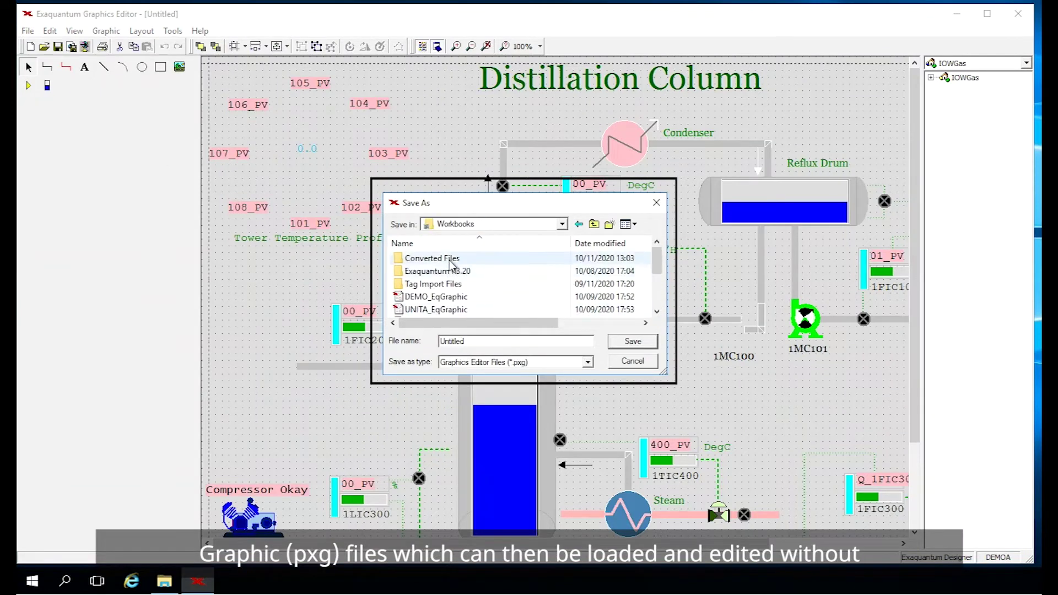
double_click(447, 258)
double_click(442, 265)
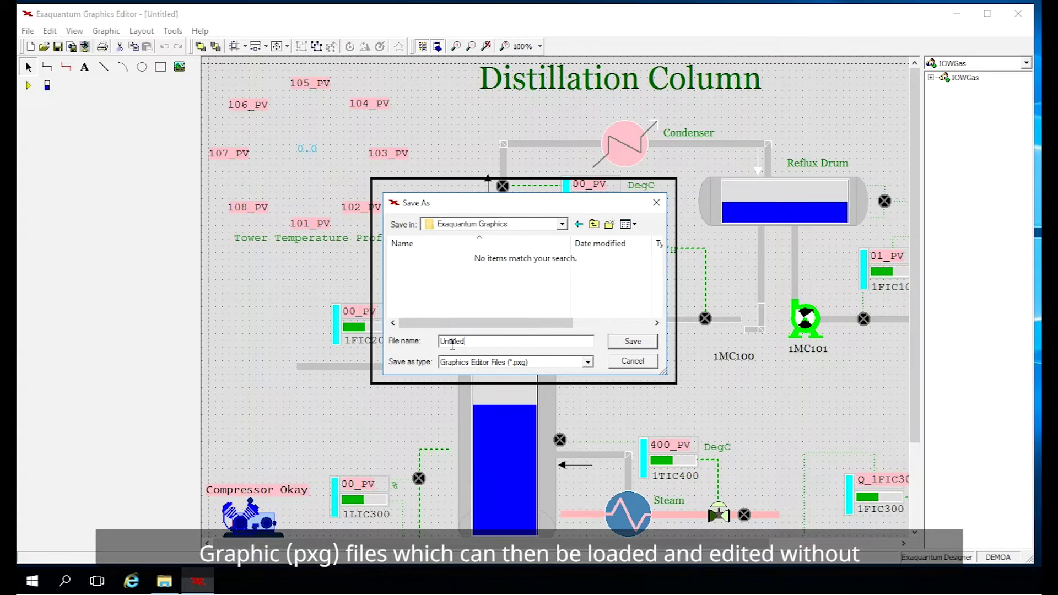
double_click(449, 341)
type("Distillation C")
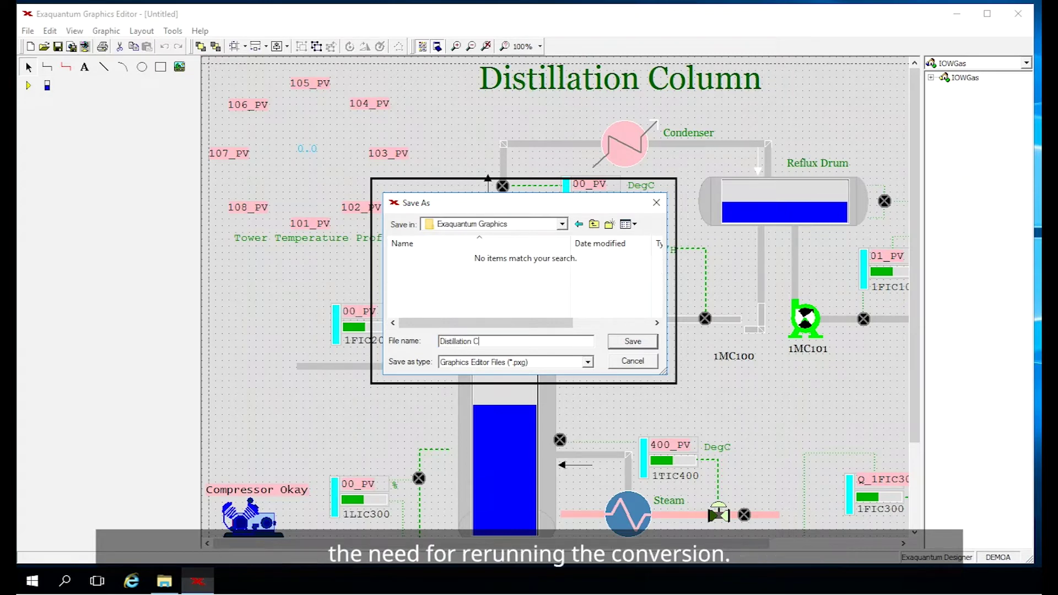
type("olumn")
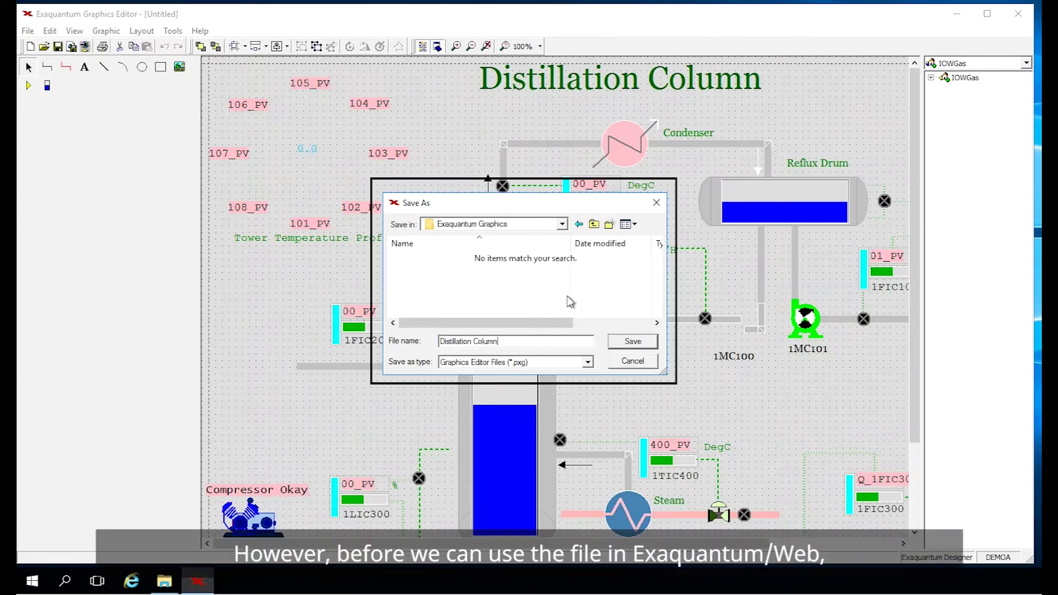
left_click(630, 342)
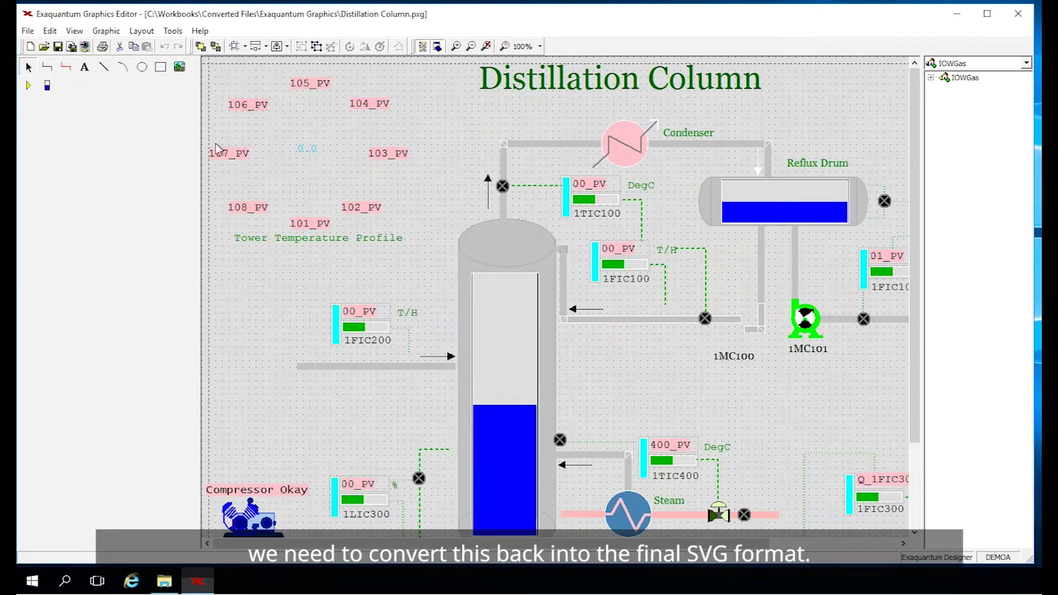
- Save the Distillation Column graphic as an SVG Graphic (*.svg) web page
left_click(27, 31)
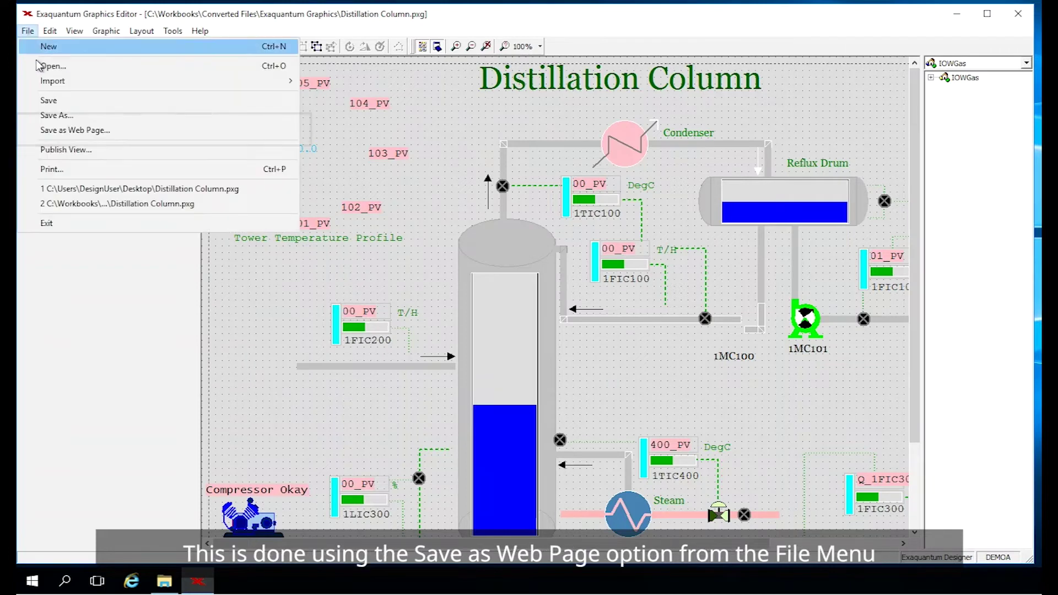
left_click(59, 132)
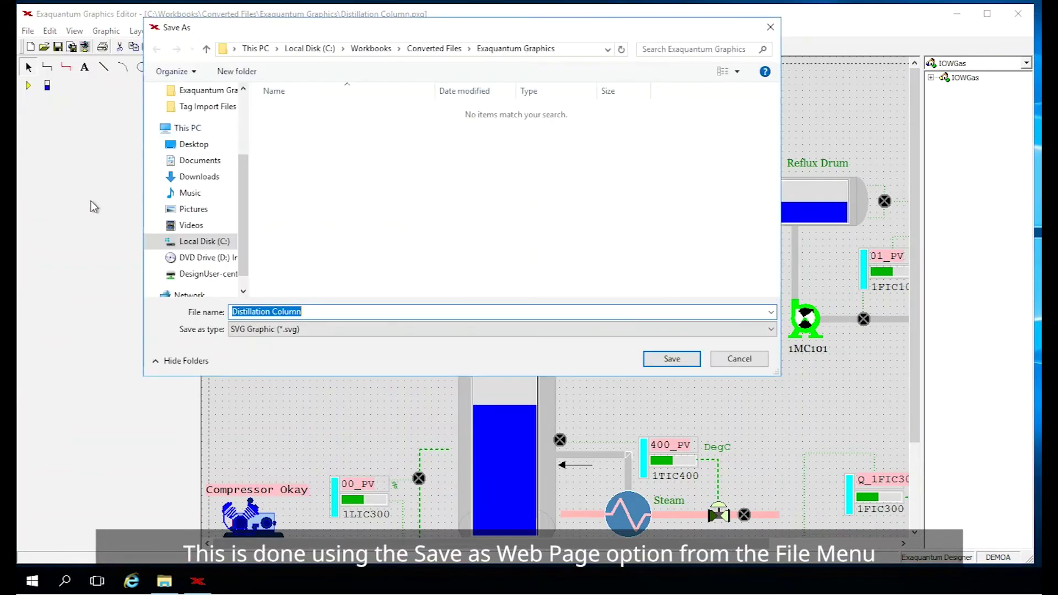
left_click(744, 363)
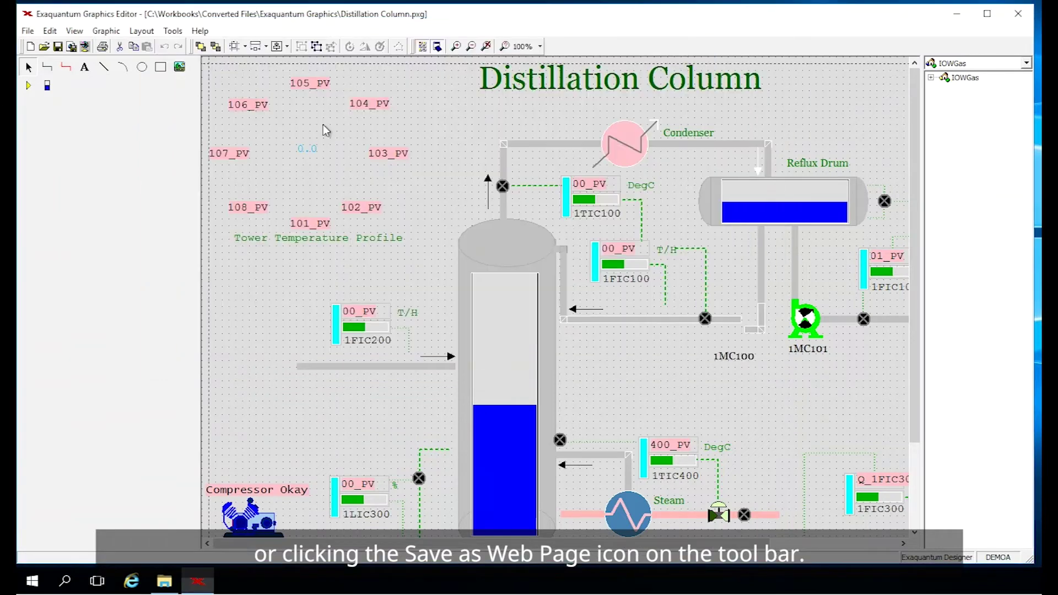
left_click(72, 48)
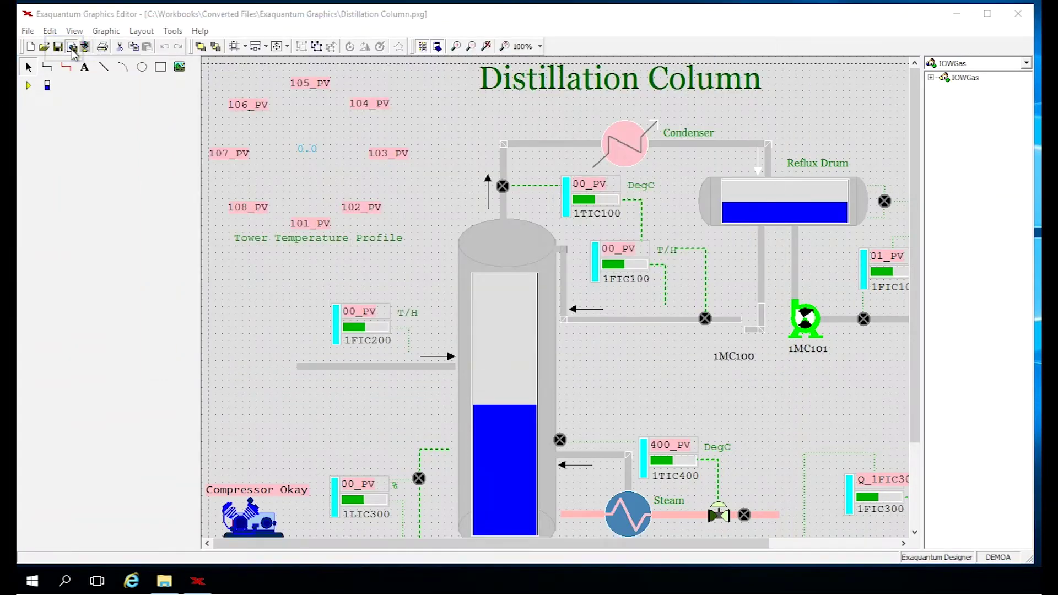
left_click(671, 361)
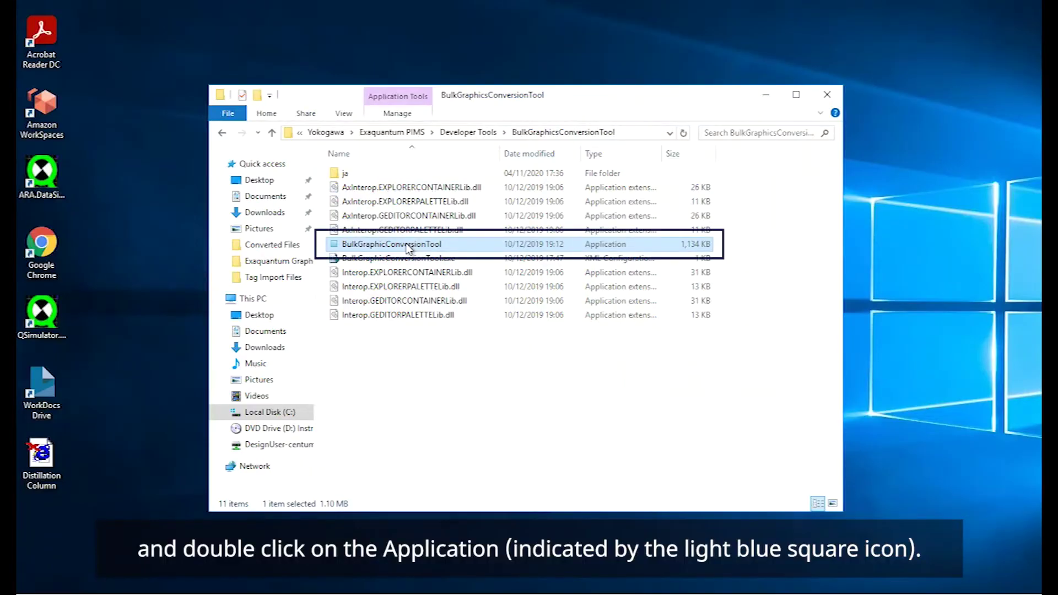
- Run the BulkGraphicConversionTool application from the Exaquantum PIMS Developer Tools folder
double_click(408, 246)
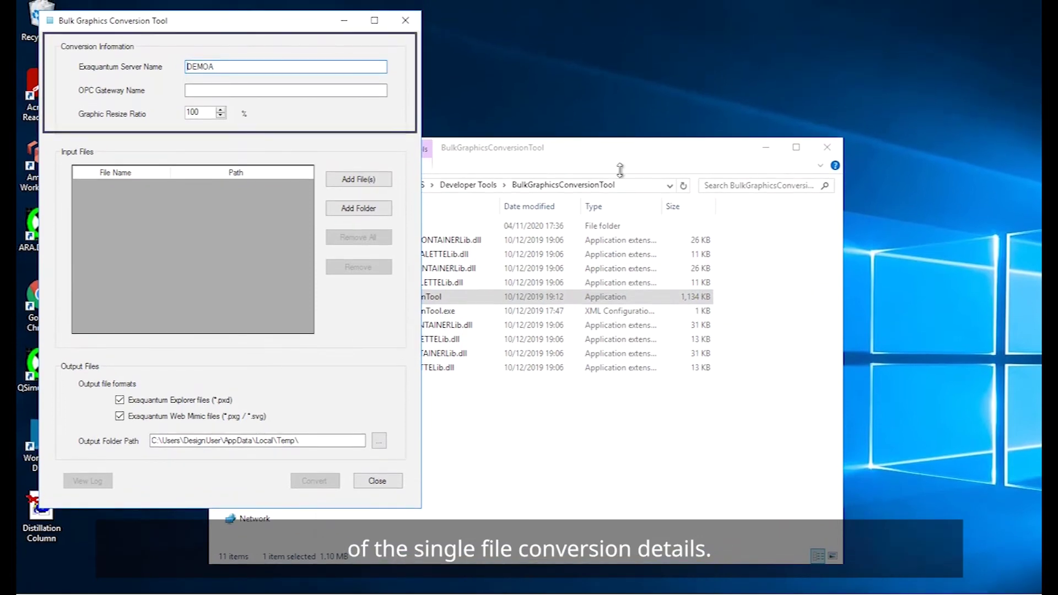
- Set the OPC gateway to HIS0162 and add the C:\Workbooks\Converted Files folder as input
left_click(221, 90)
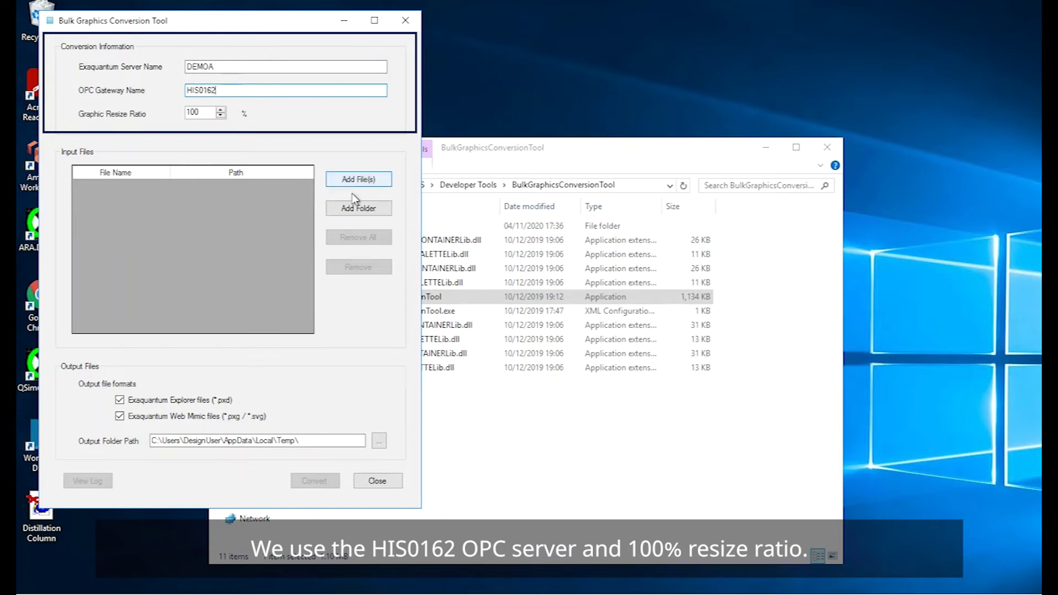
left_click(357, 207)
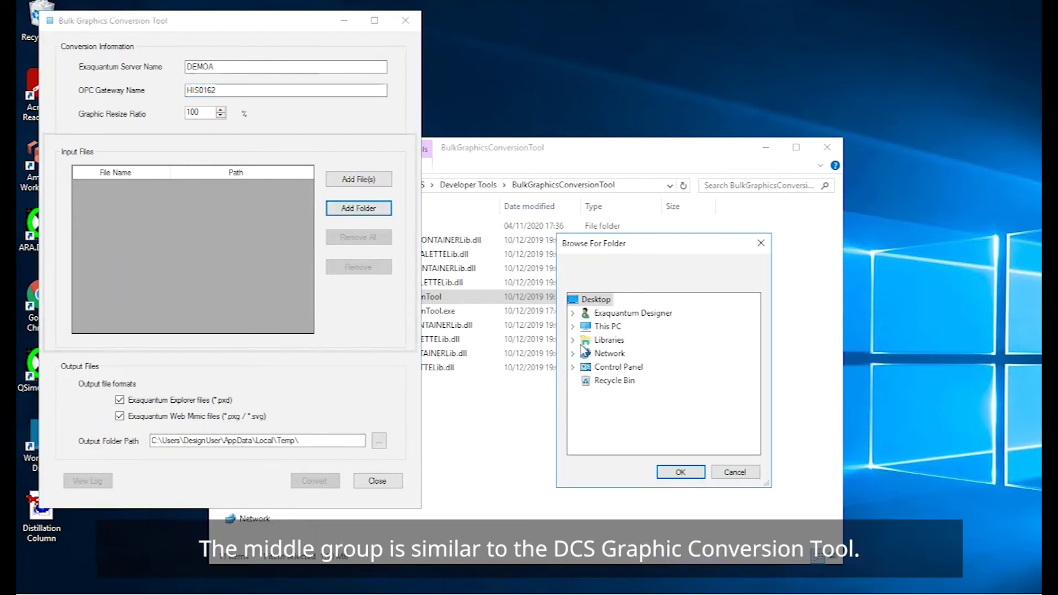
left_click(572, 326)
left_click(586, 407)
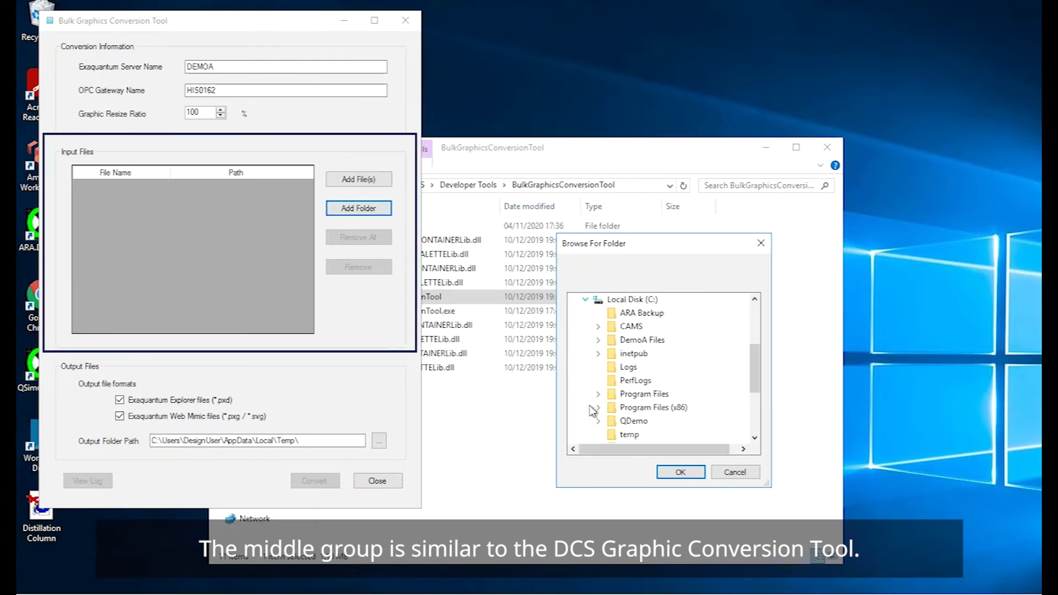
scroll(612, 380, "down", 3)
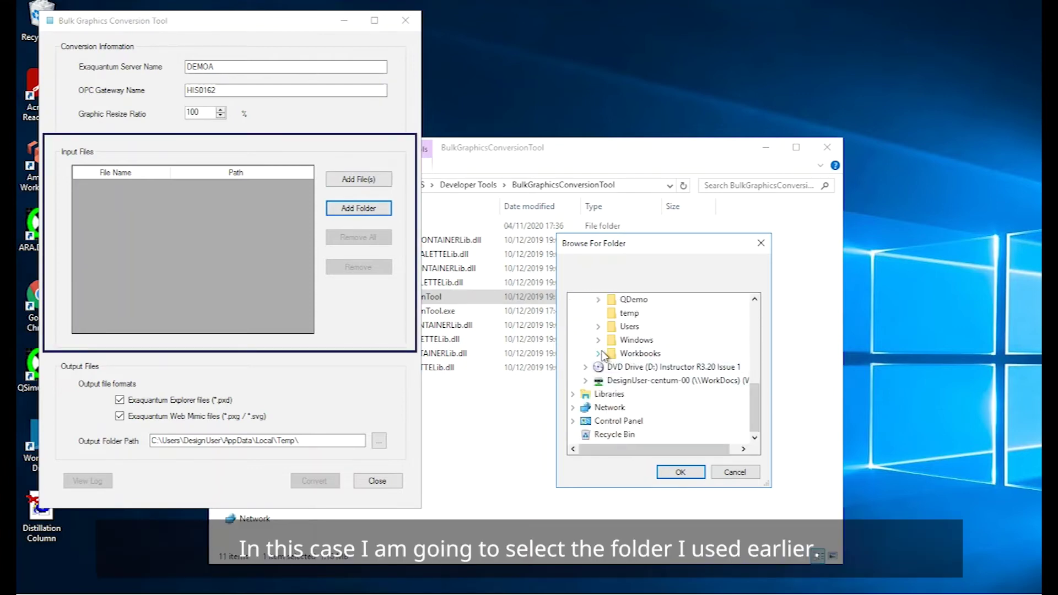
left_click(598, 353)
double_click(642, 367)
- Keep Converted Files as the input folder and set the output folder to Converted Files\Exaquantum Graphics
left_click(667, 475)
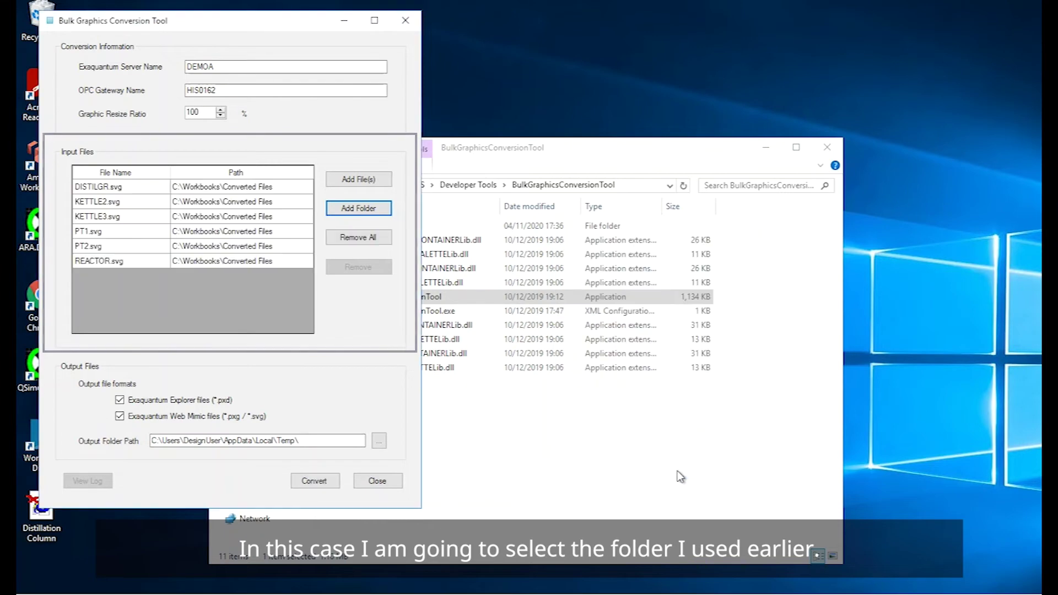
left_click(379, 441)
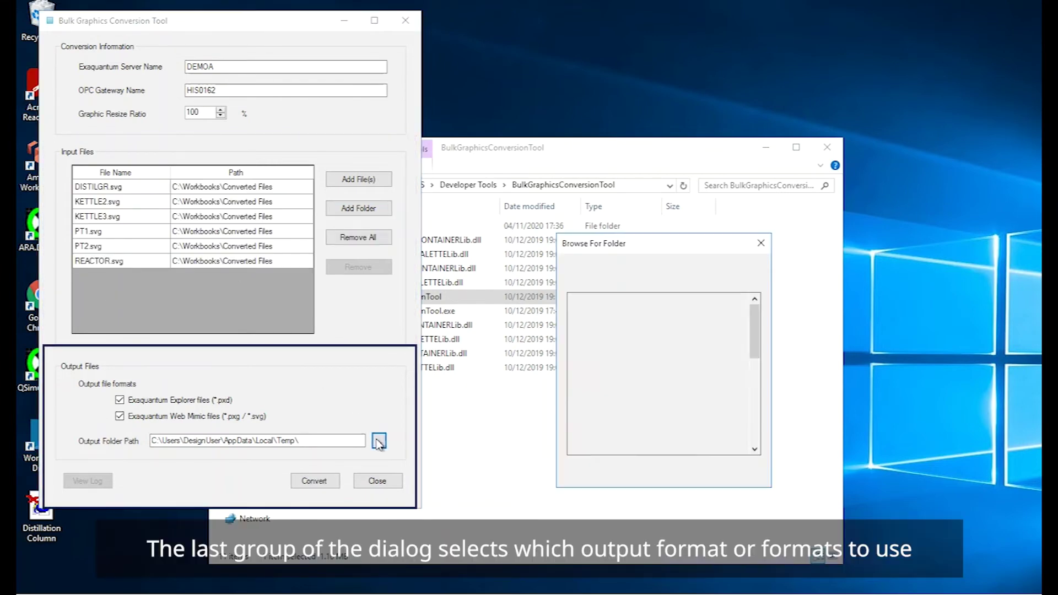
scroll(755, 424, "down", 5)
scroll(757, 425, "down", 2)
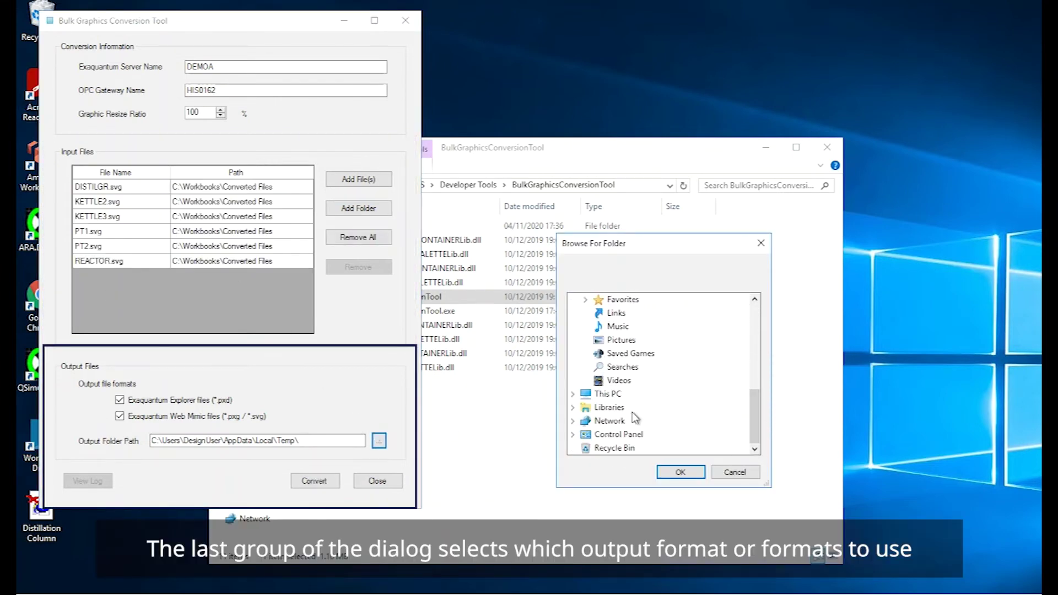
left_click(576, 403)
double_click(596, 422)
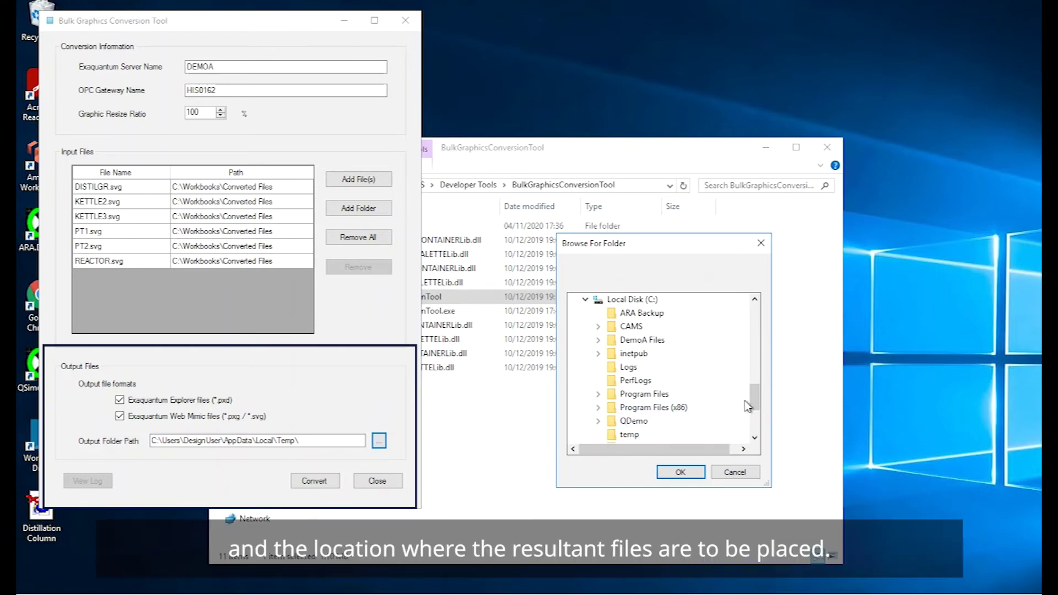
scroll(598, 408, "down", 3)
double_click(633, 353)
double_click(617, 367)
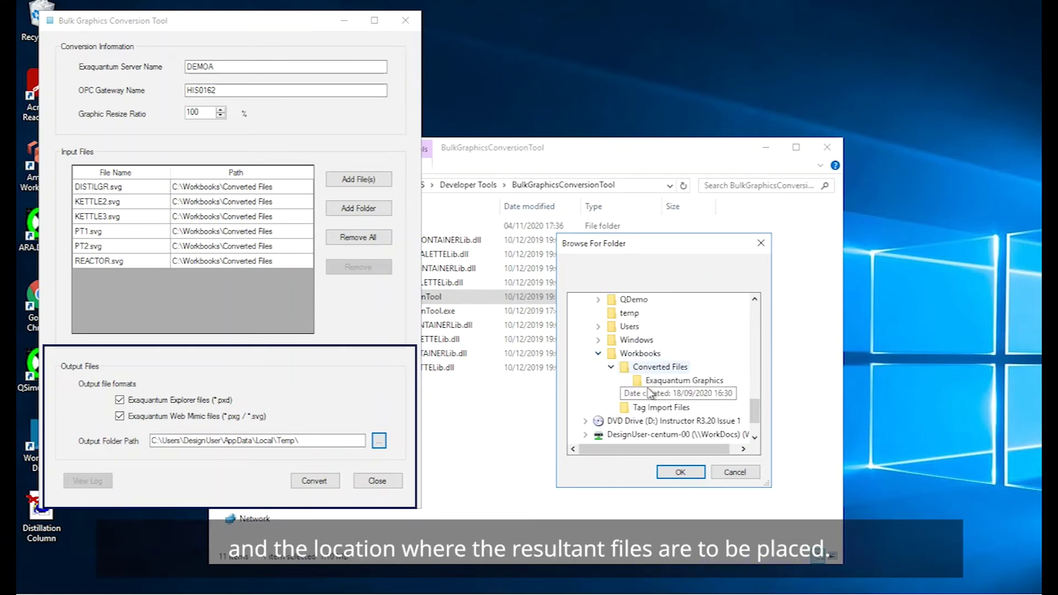
left_click(661, 380)
left_click(667, 472)
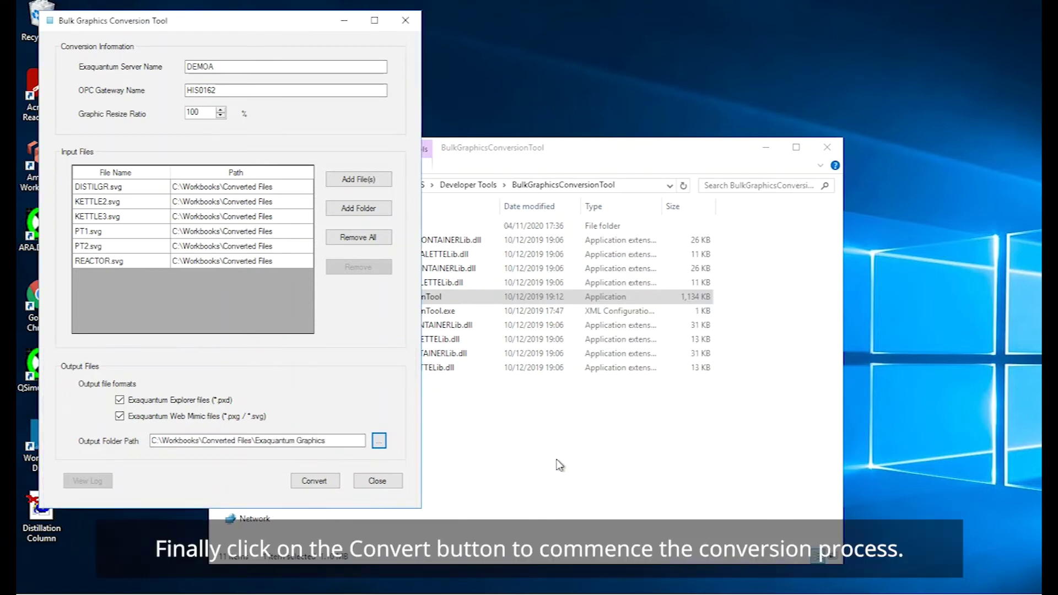
- Convert the six graphics, then check the DISTILGR_TagList_Mapped tag mapping log and close it
left_click(314, 483)
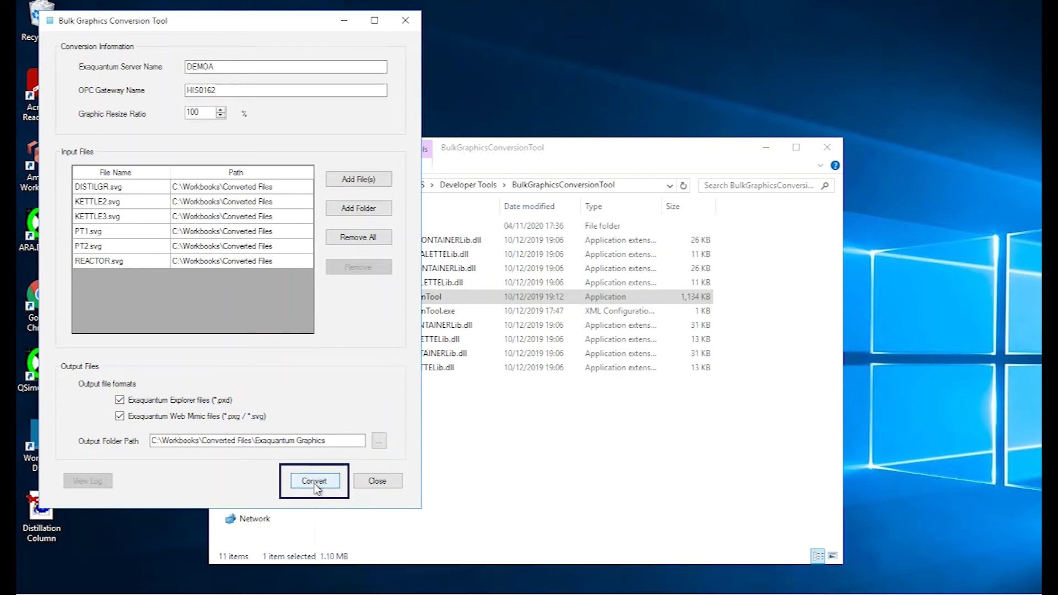
left_click(315, 483)
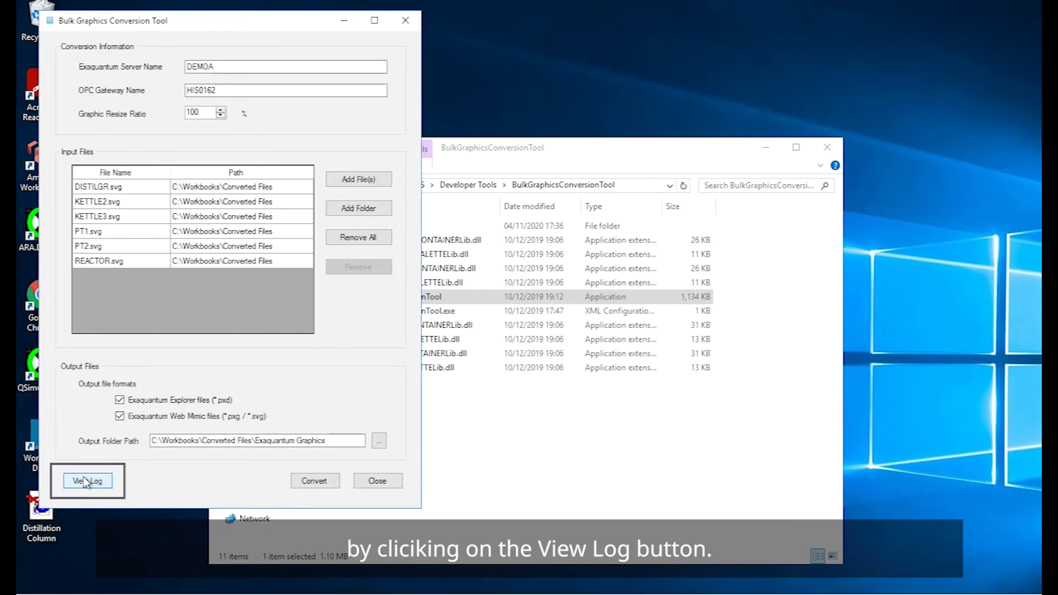
left_click(87, 482)
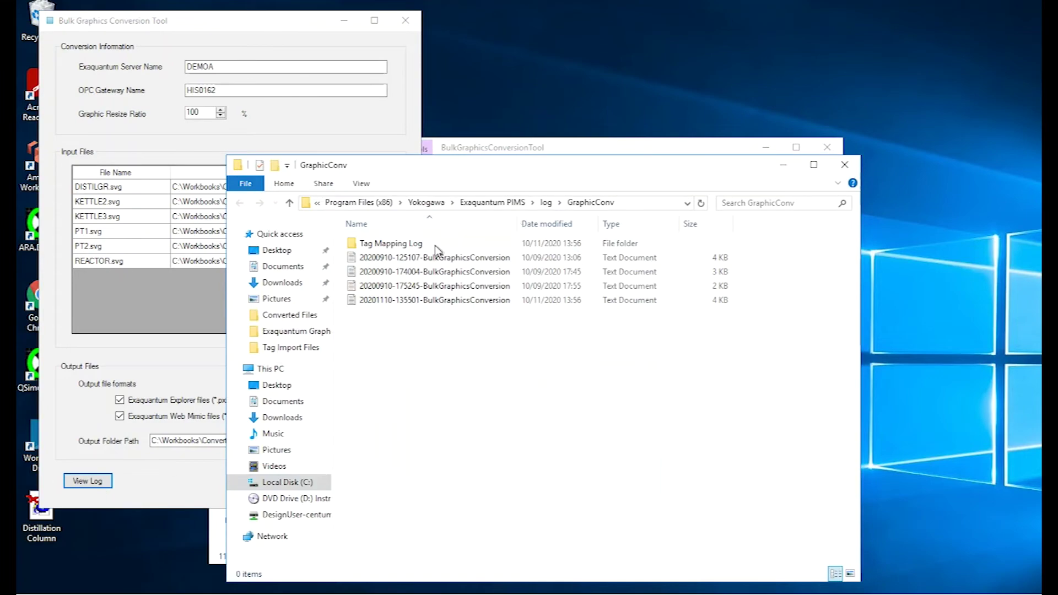
double_click(436, 246)
double_click(424, 257)
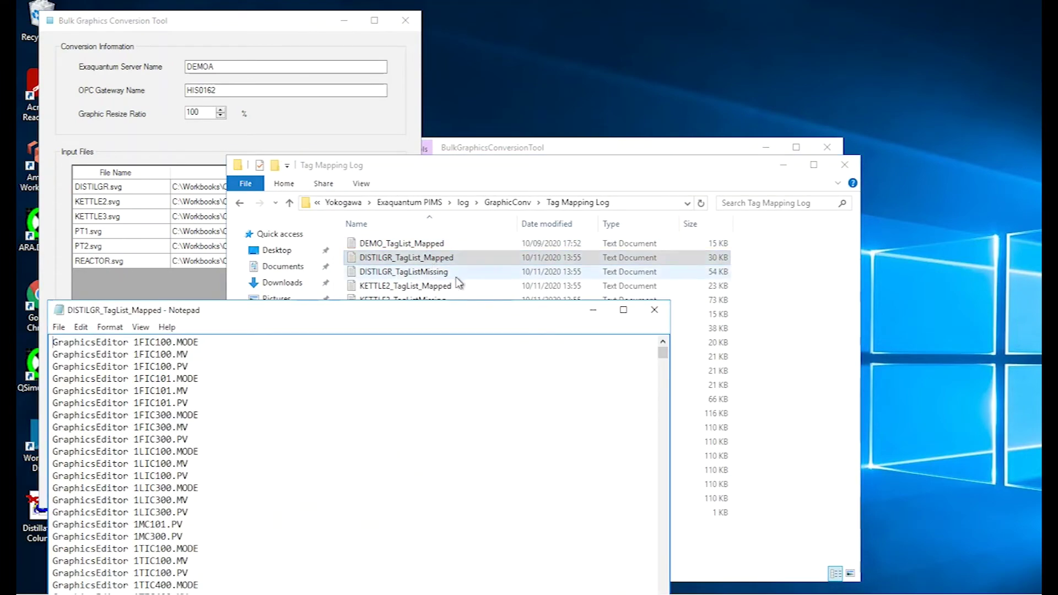
key("alt+F4")
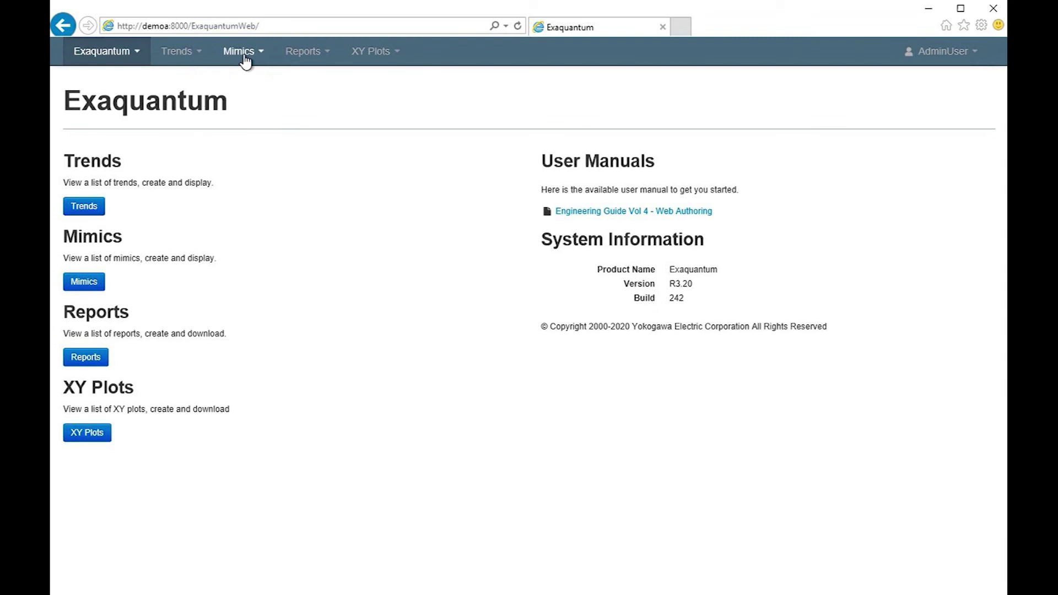
- Open the Mimics menu in the Exaquantum Web top bar
left_click(256, 55)
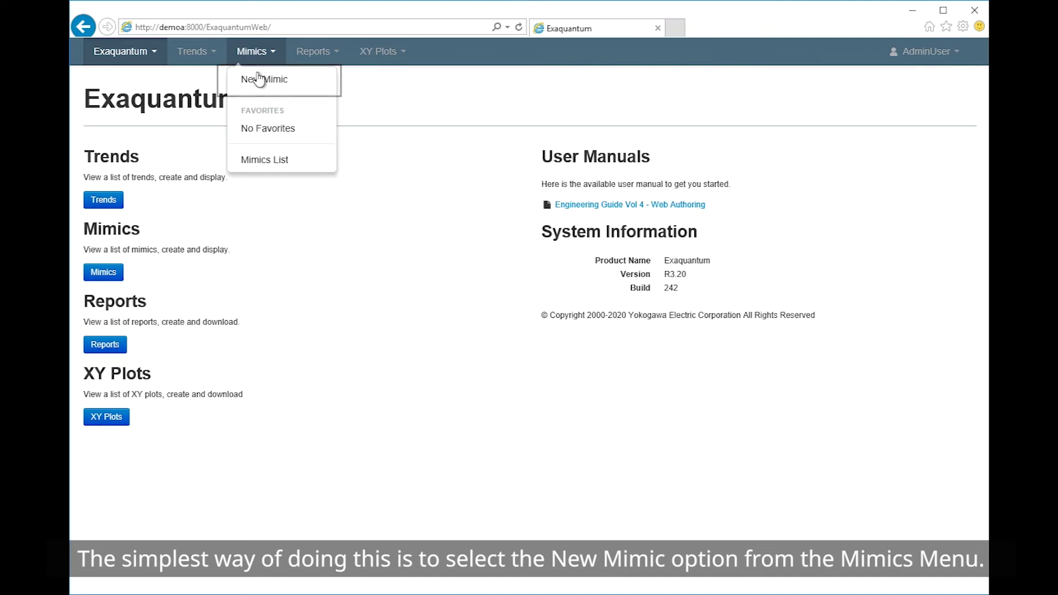
- Start a new mimic named 'Distillation Column' with description 'Main Distillation Column in Plant 1'
left_click(260, 79)
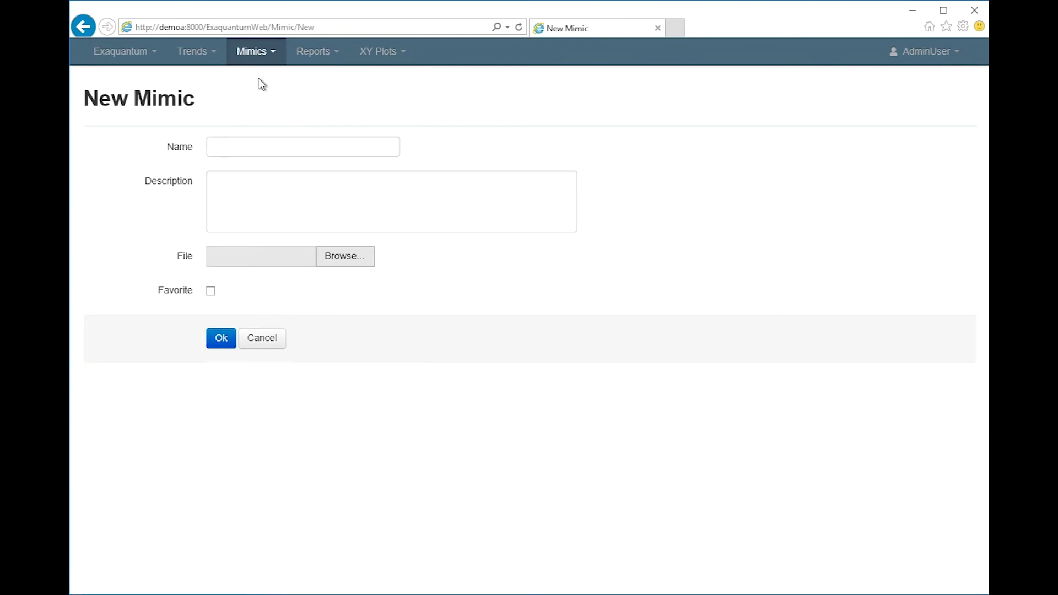
left_click(261, 146)
type("Dis")
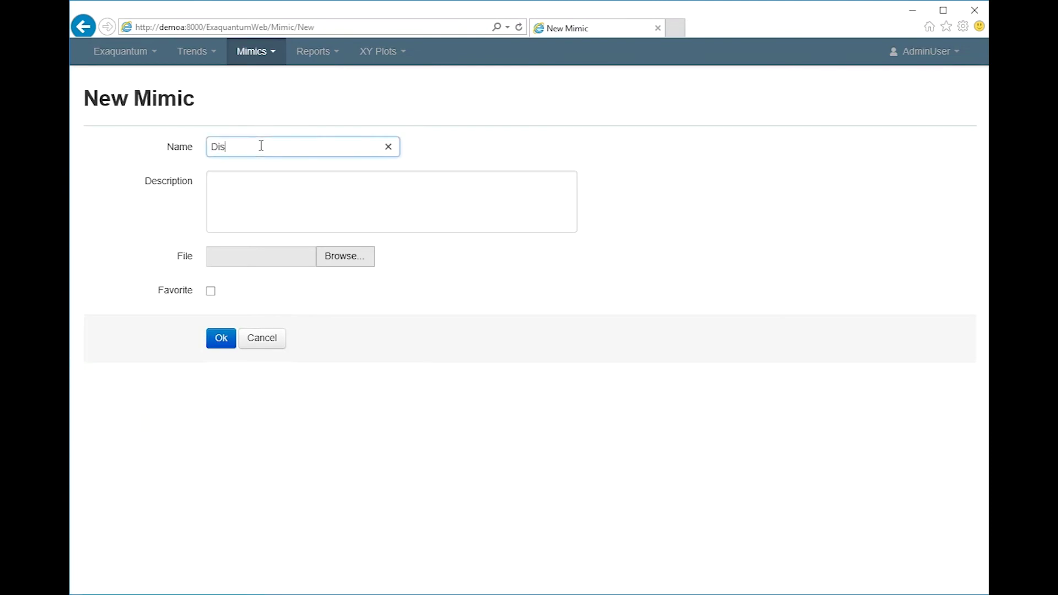
type("tillation ")
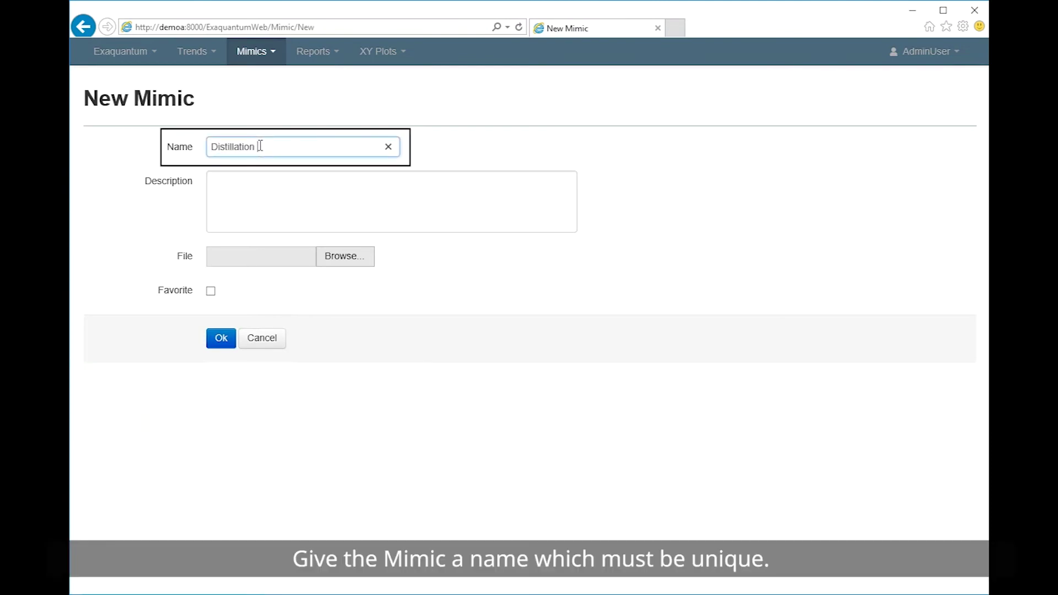
type("Column")
left_click(240, 208)
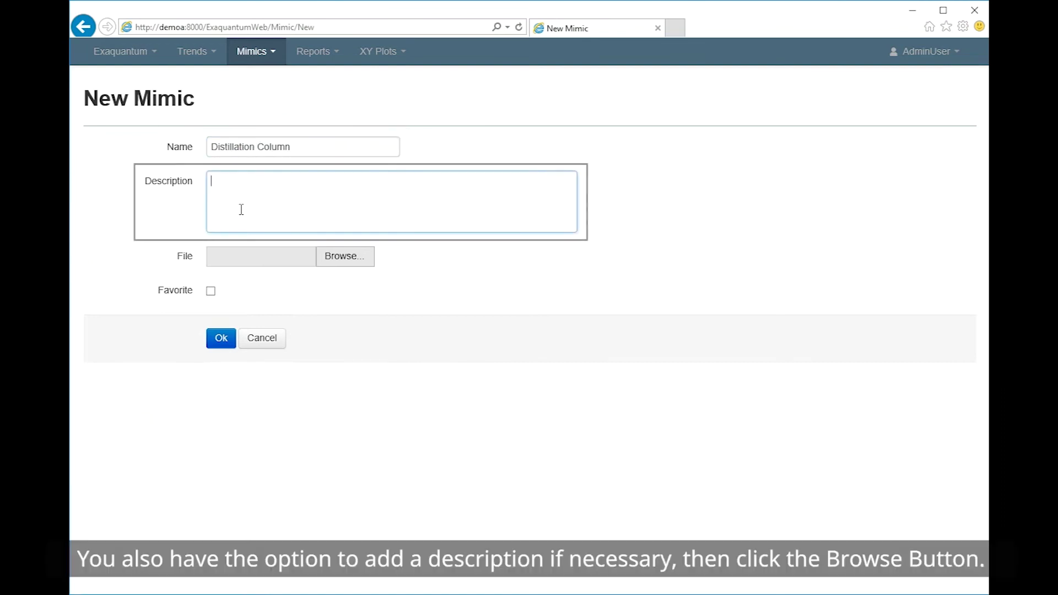
type("Main Distillation Column in Plant 1")
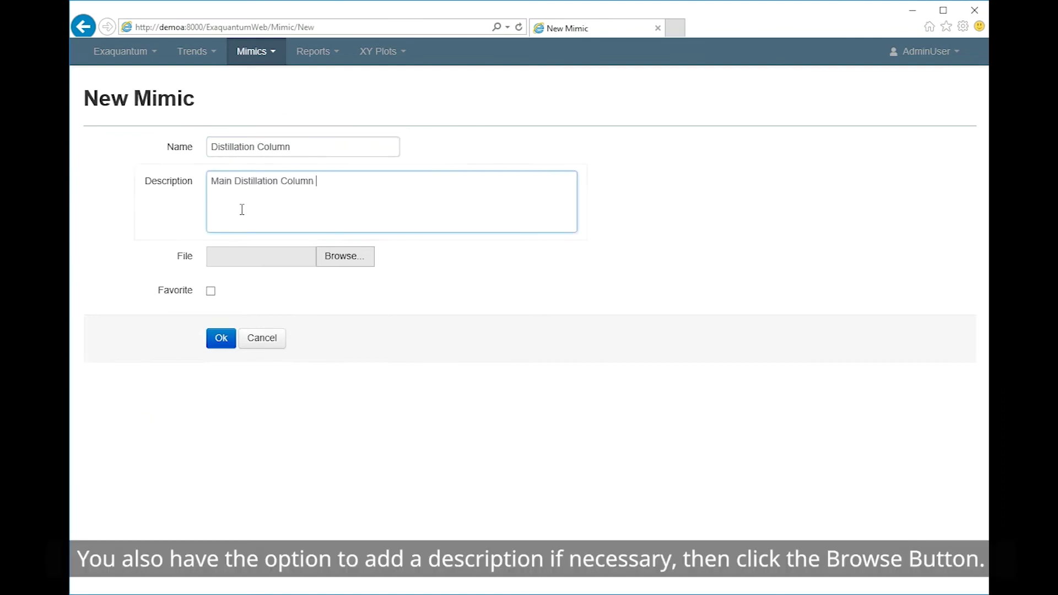
- Attach DISTILGR_EqWeb.svg as the mimic graphic, mark it favourite, and save
left_click(353, 258)
left_click(247, 99)
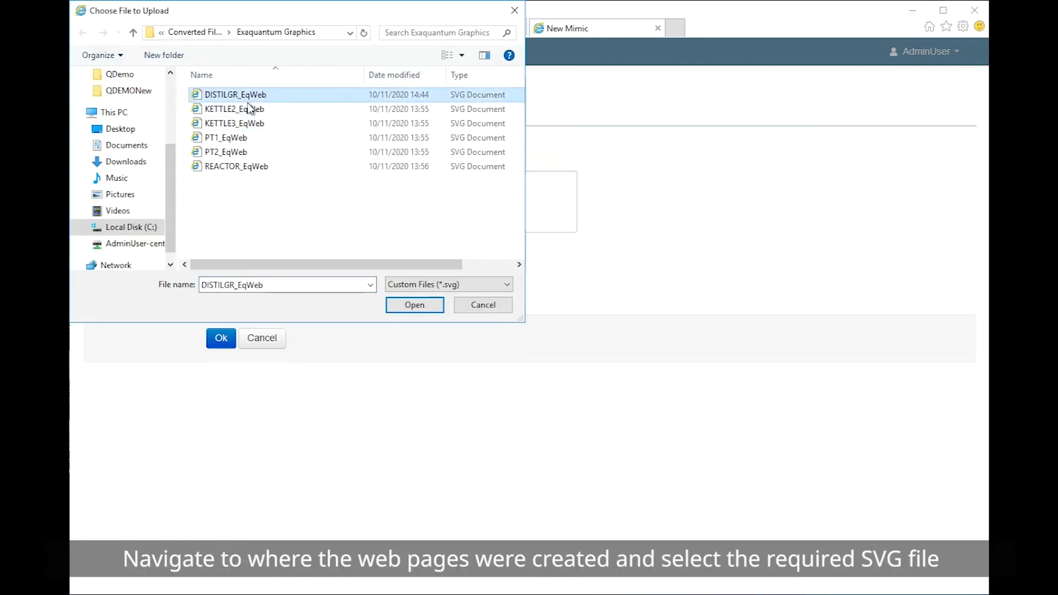
left_click(432, 309)
left_click(213, 292)
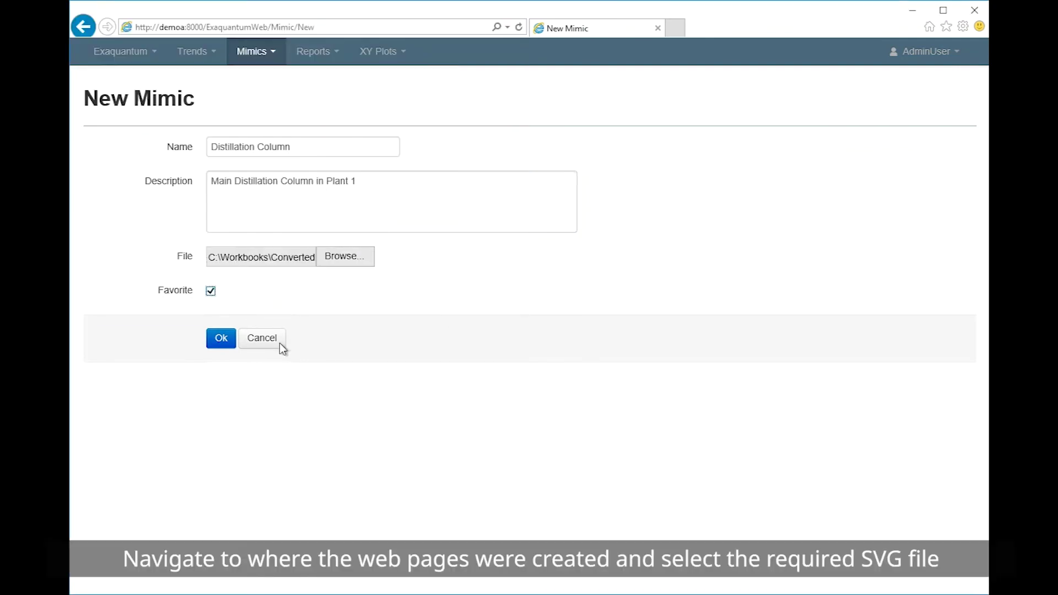
left_click(221, 340)
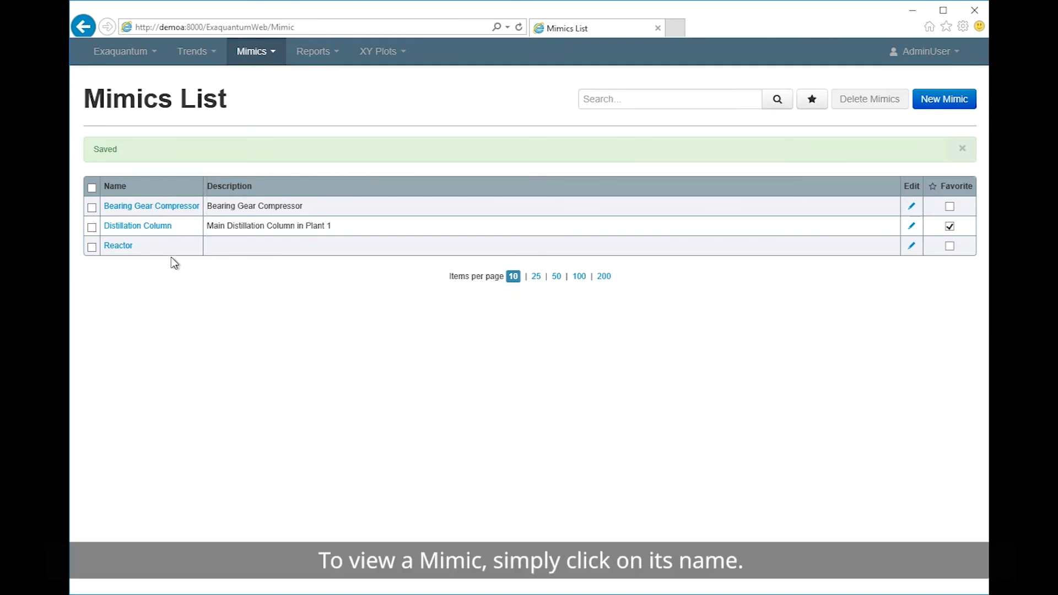
left_click(158, 230)
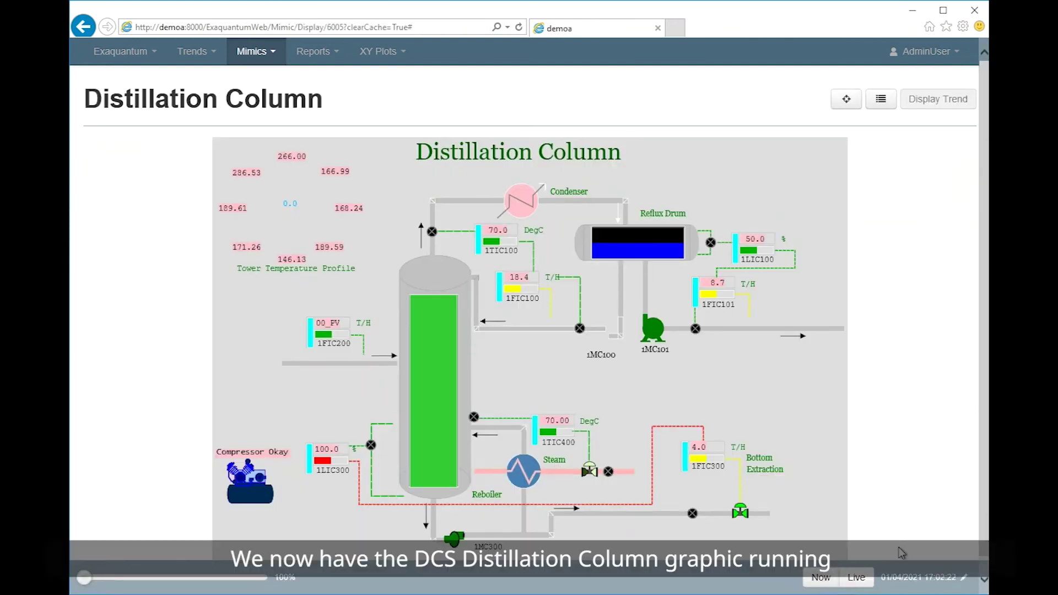
- Switch the Distillation Column mimic to live data
left_click(856, 578)
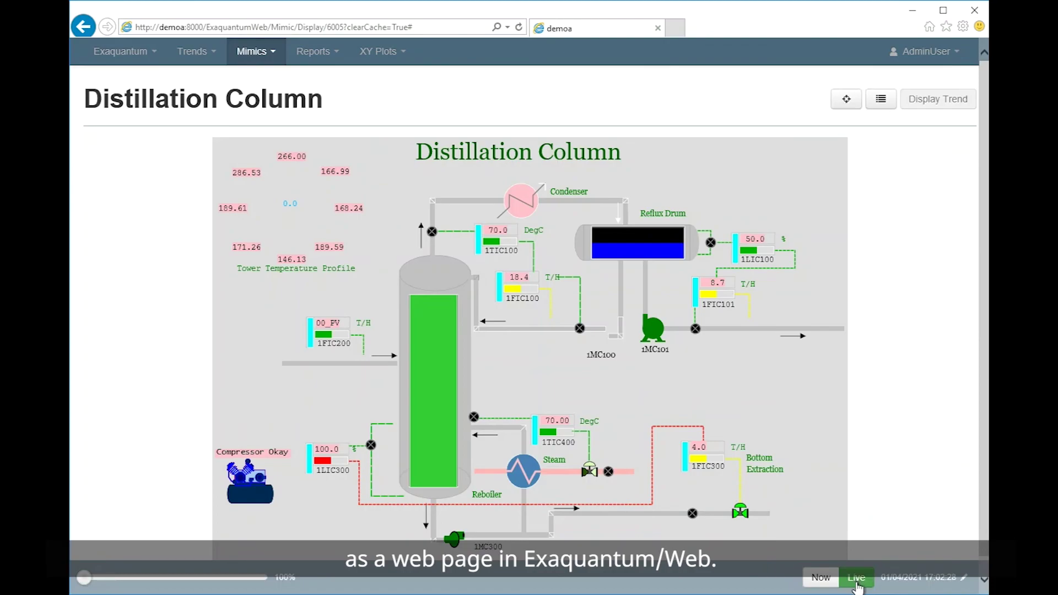